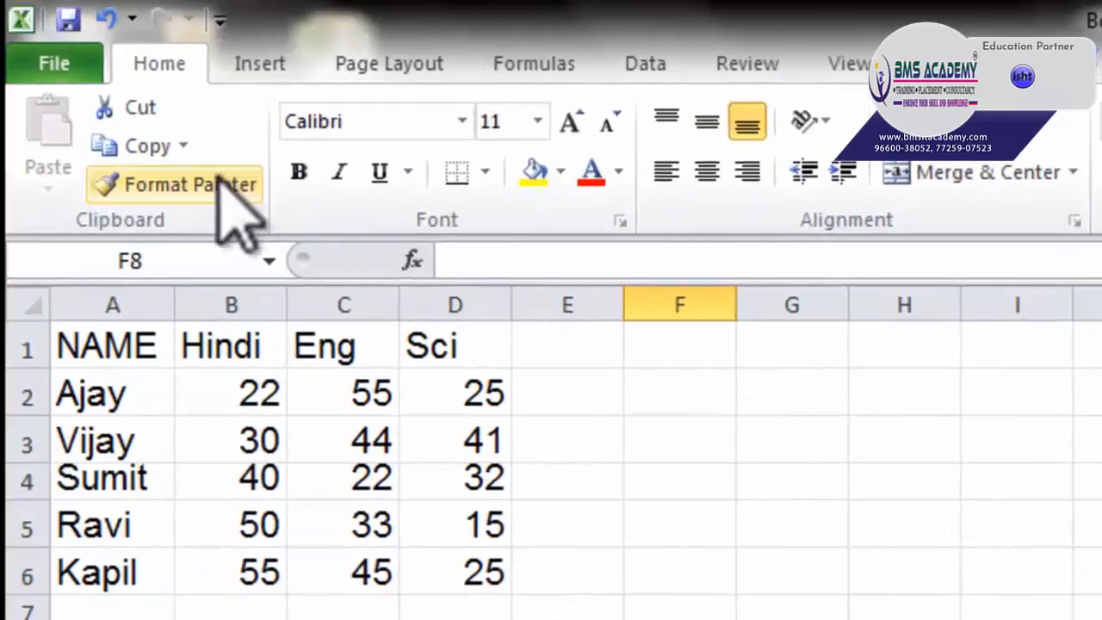
Step: Change the font of the marks table in A1:D6 to Calibri
click(95, 396)
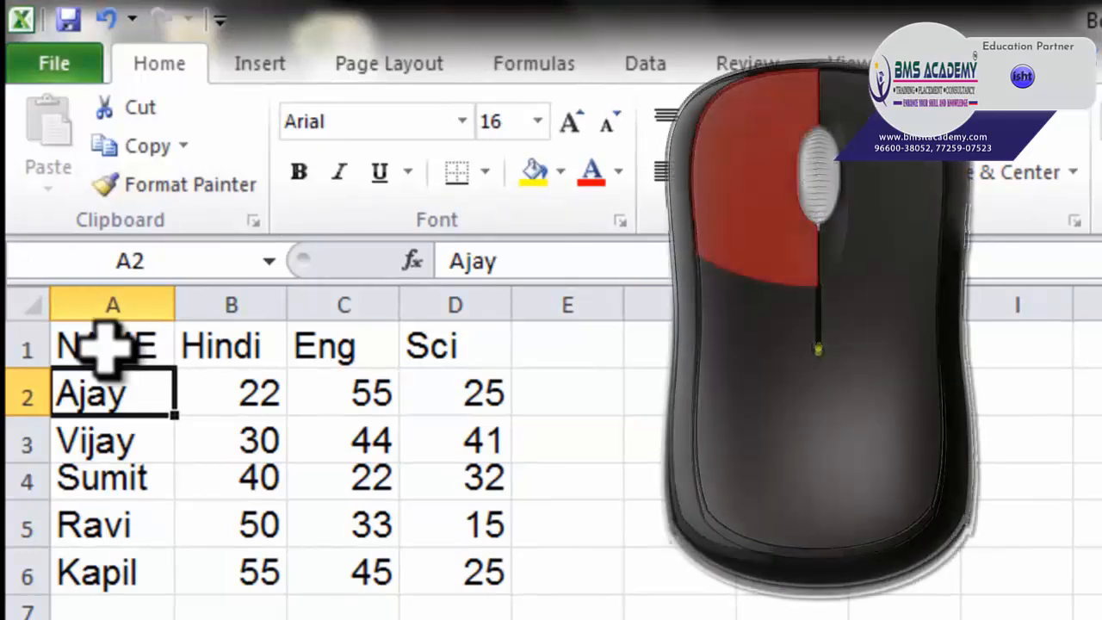
click(104, 347)
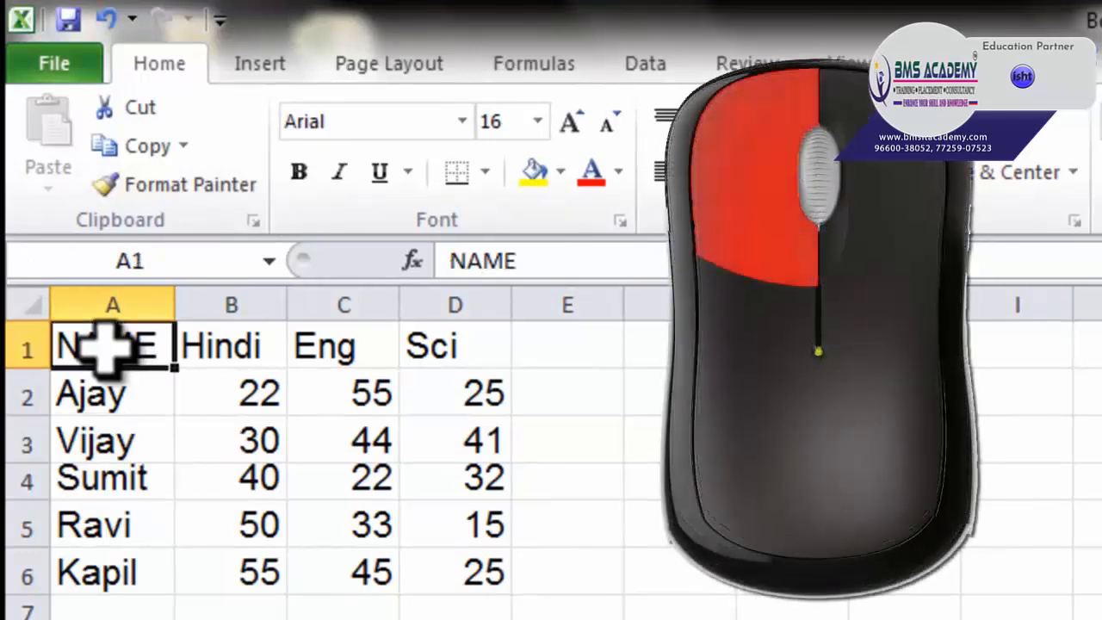
drag(104, 347, 461, 562)
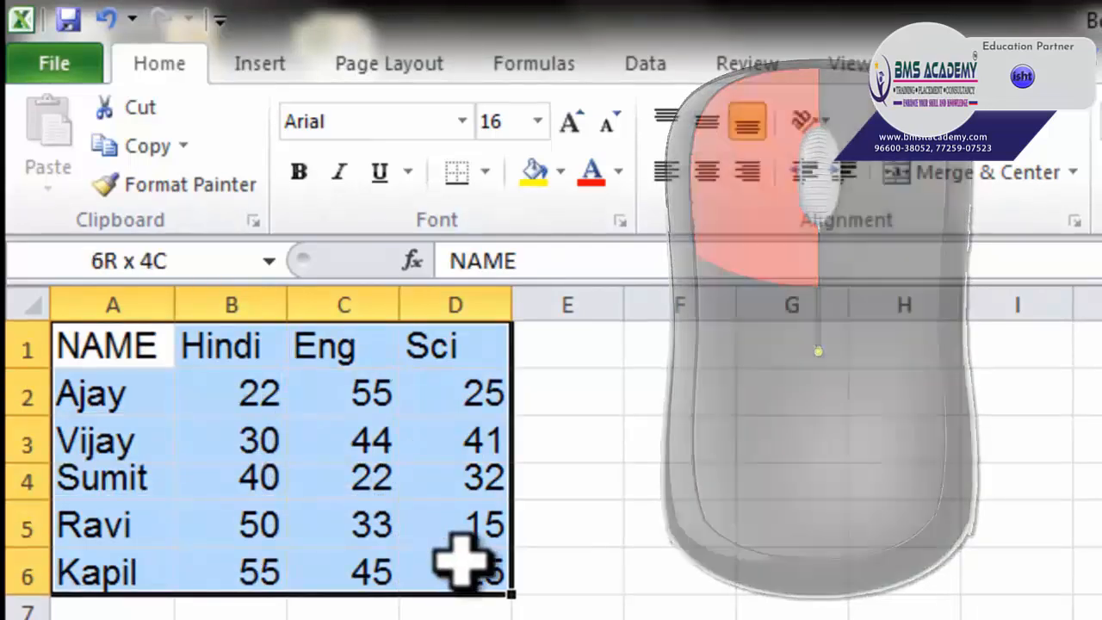
drag(460, 562, 461, 562)
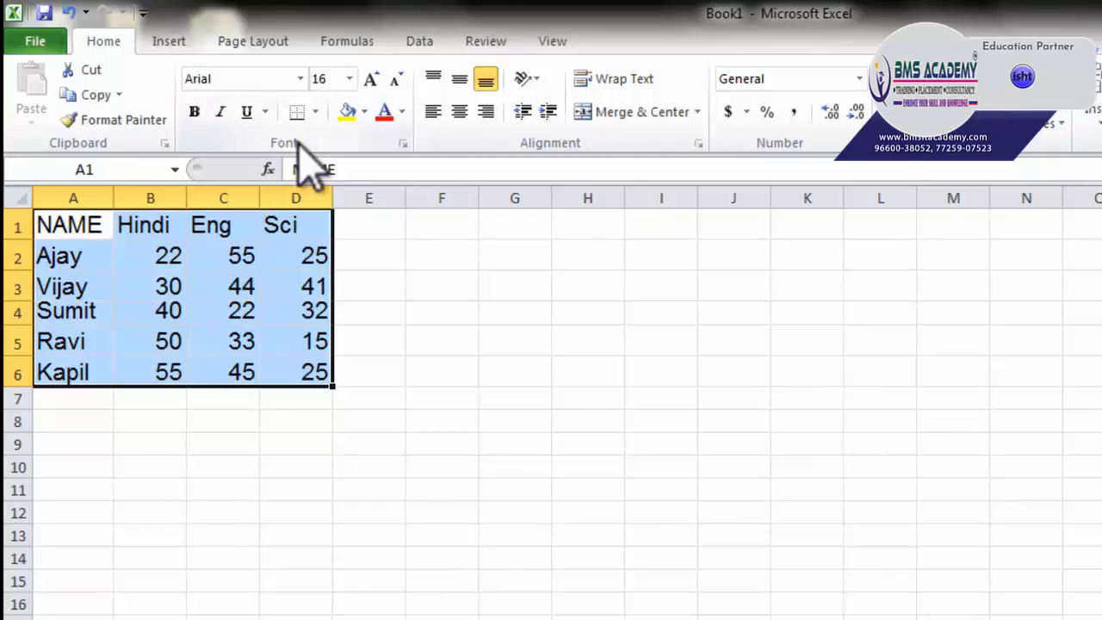
click(301, 79)
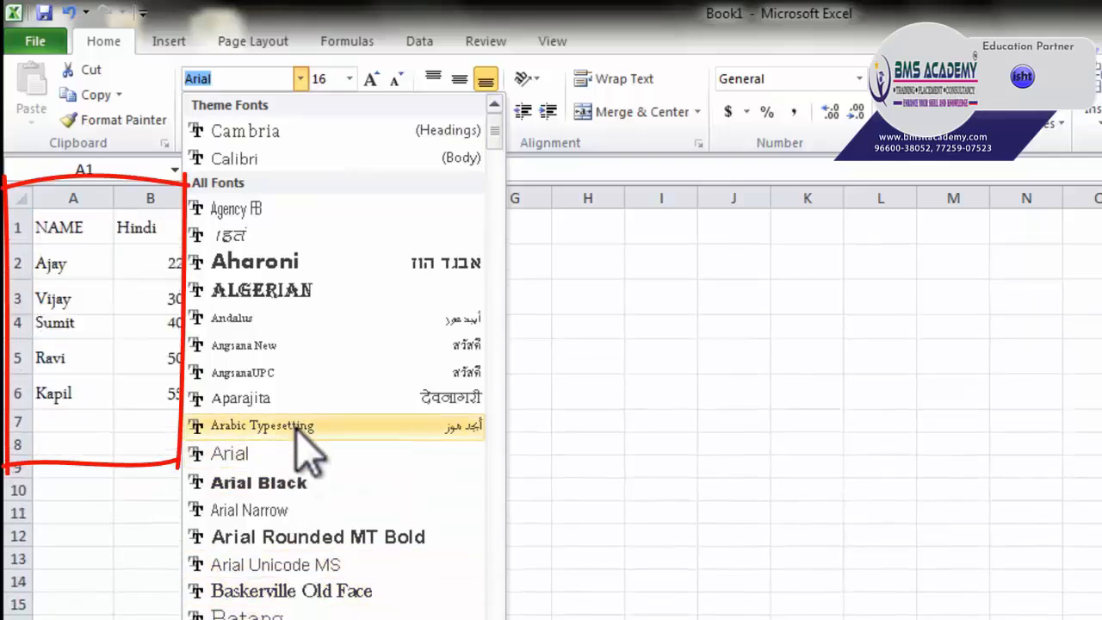
click(268, 160)
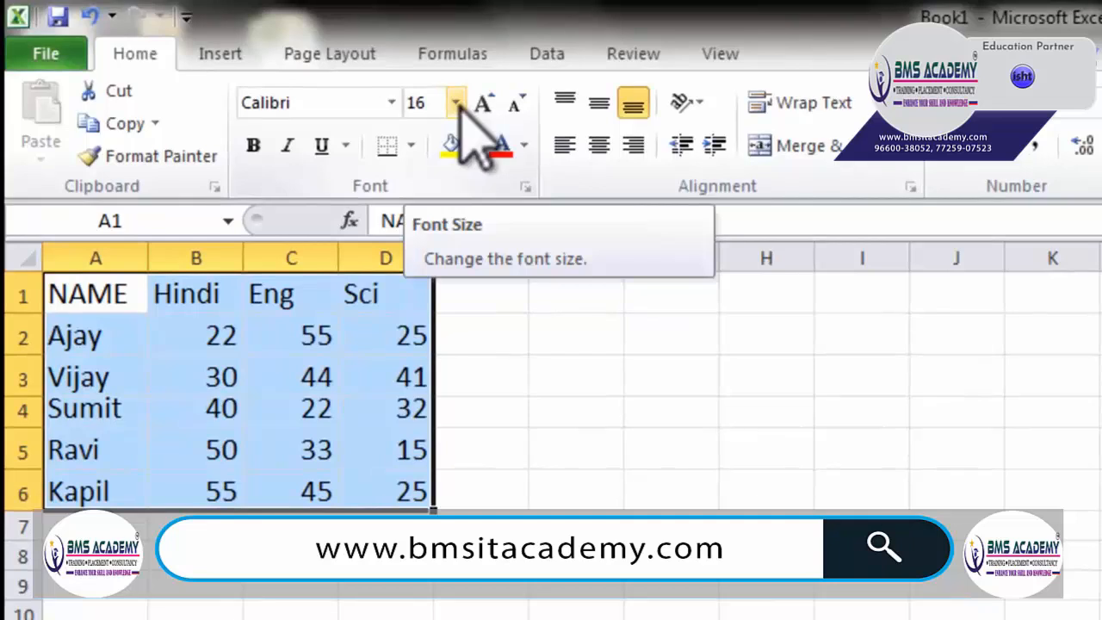
Step: Set the font size of A1:D6 to 16 and enlarge it step by step to 24
click(457, 104)
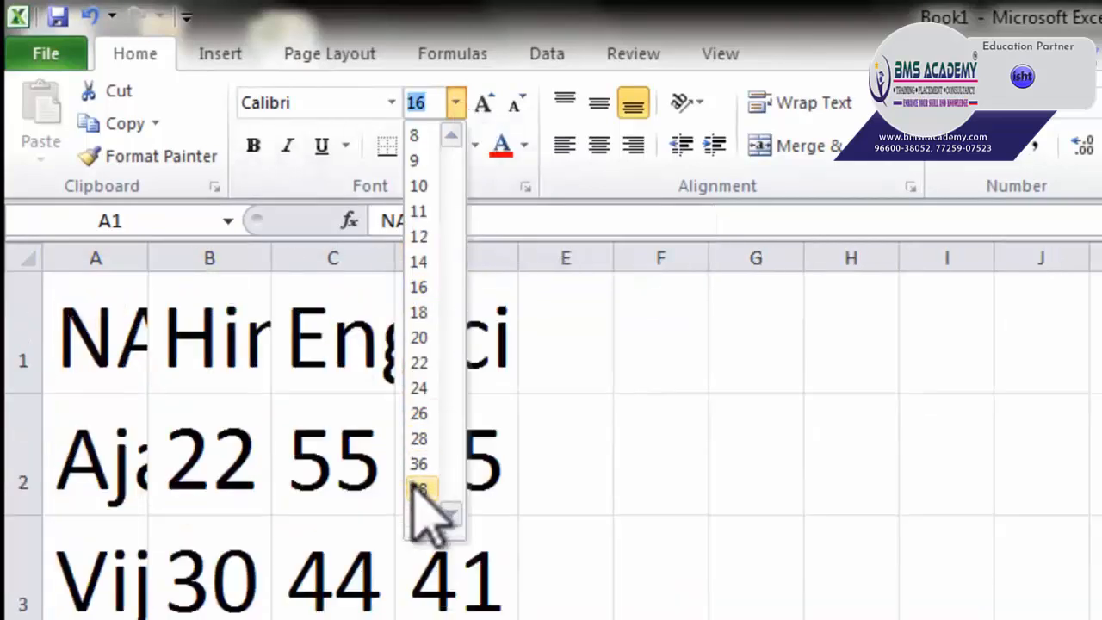
click(418, 287)
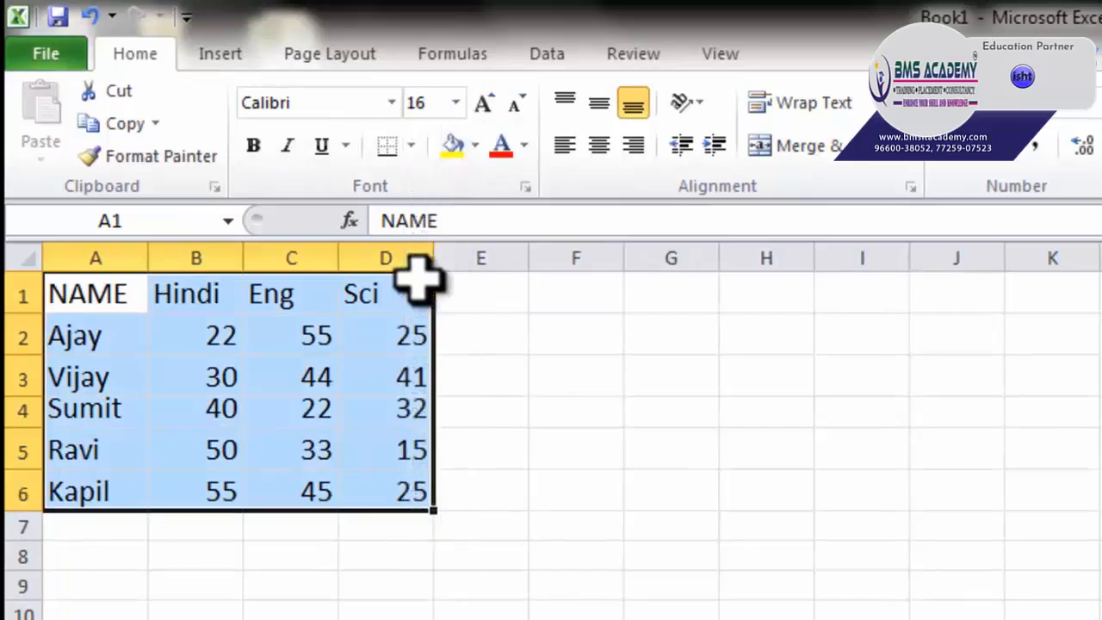
click(485, 104)
click(485, 104)
click(485, 104)
click(485, 105)
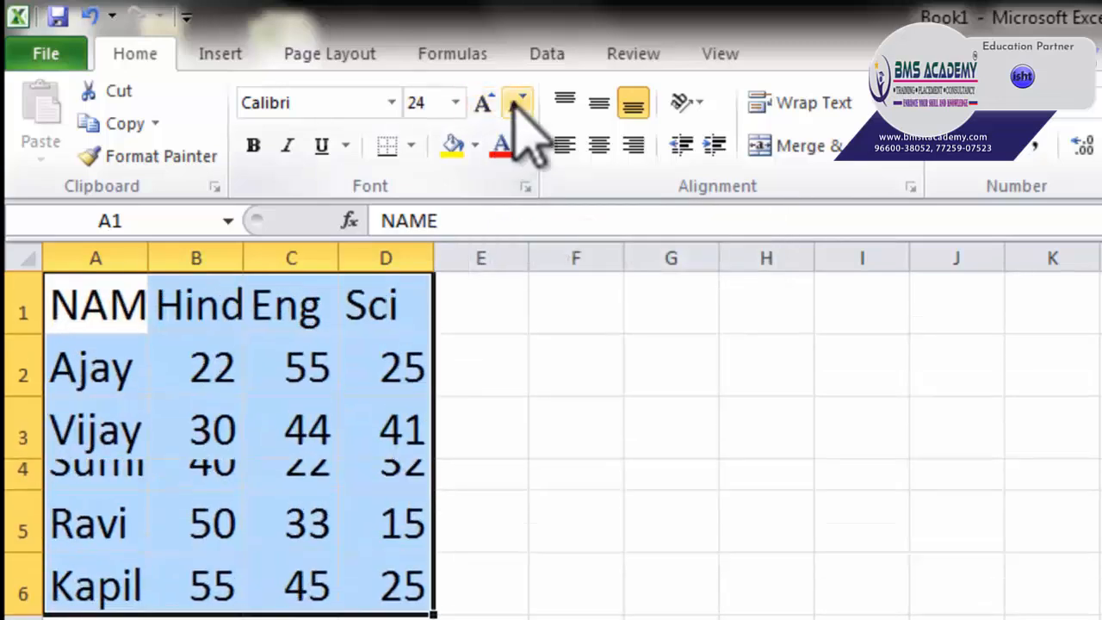
Step: Shrink the font of A1:D6 step by step to 12, and enlarge it back to 16
click(516, 104)
click(517, 105)
click(517, 104)
click(517, 104)
click(516, 104)
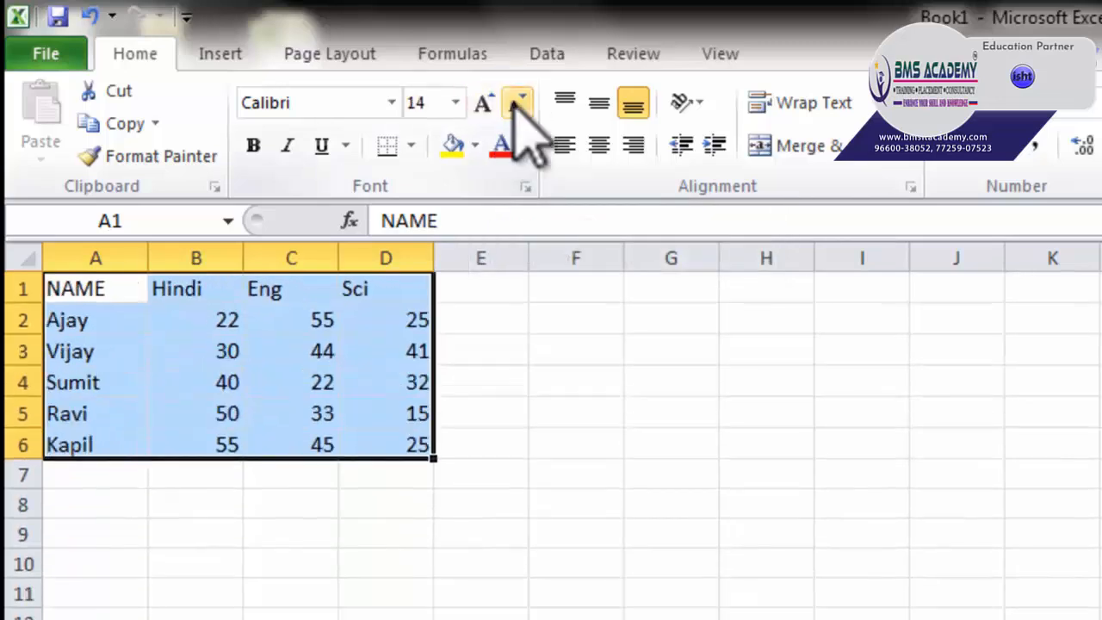
click(517, 105)
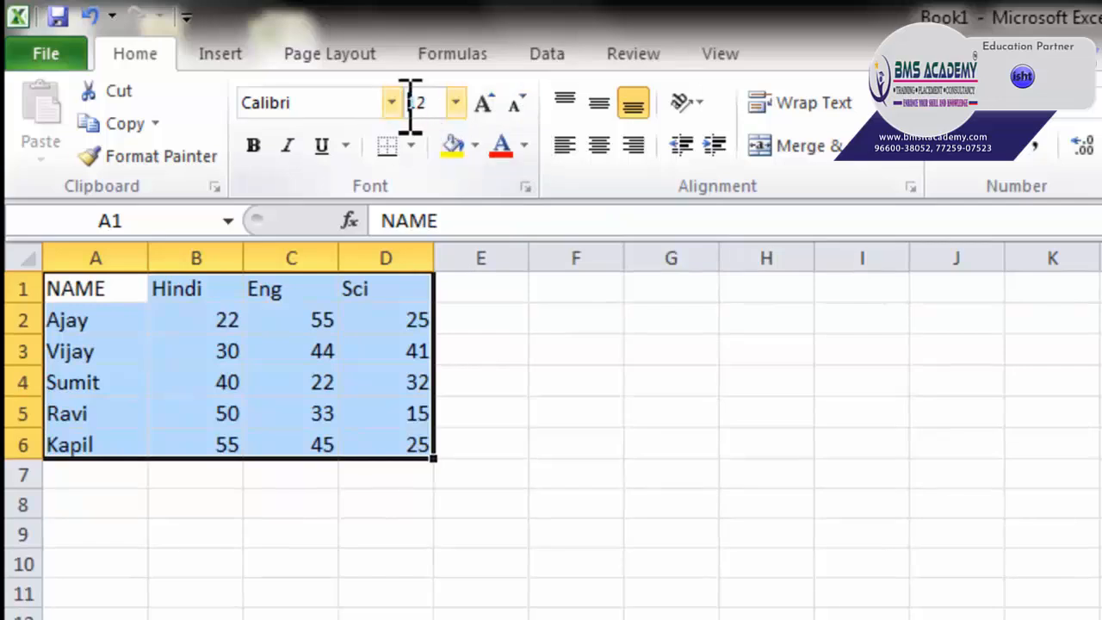
click(485, 104)
click(485, 104)
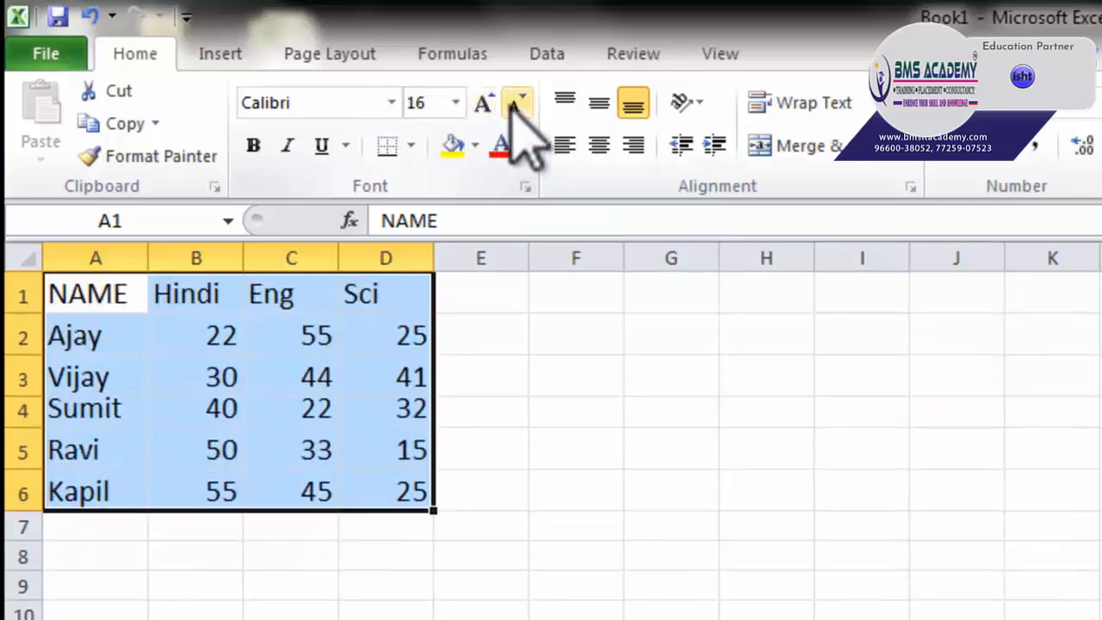
Step: Reduce the font size of A1:D6 step by step to 11
click(515, 104)
click(515, 104)
click(515, 104)
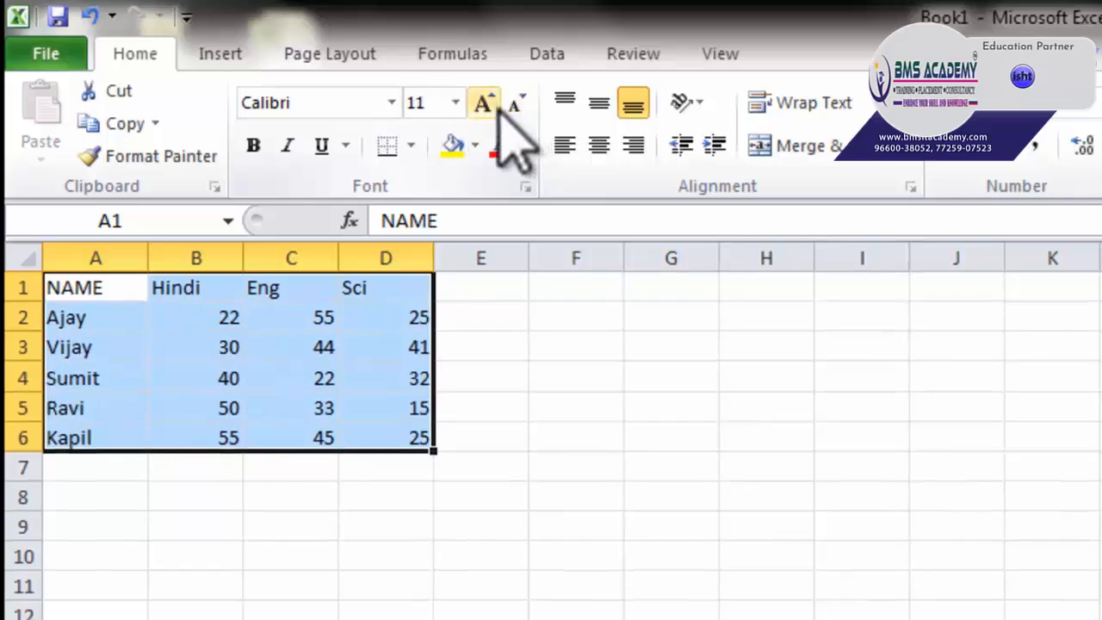
Step: Try bold on A1:D6 and remove it, and toggle italic until the table text is italic
click(254, 147)
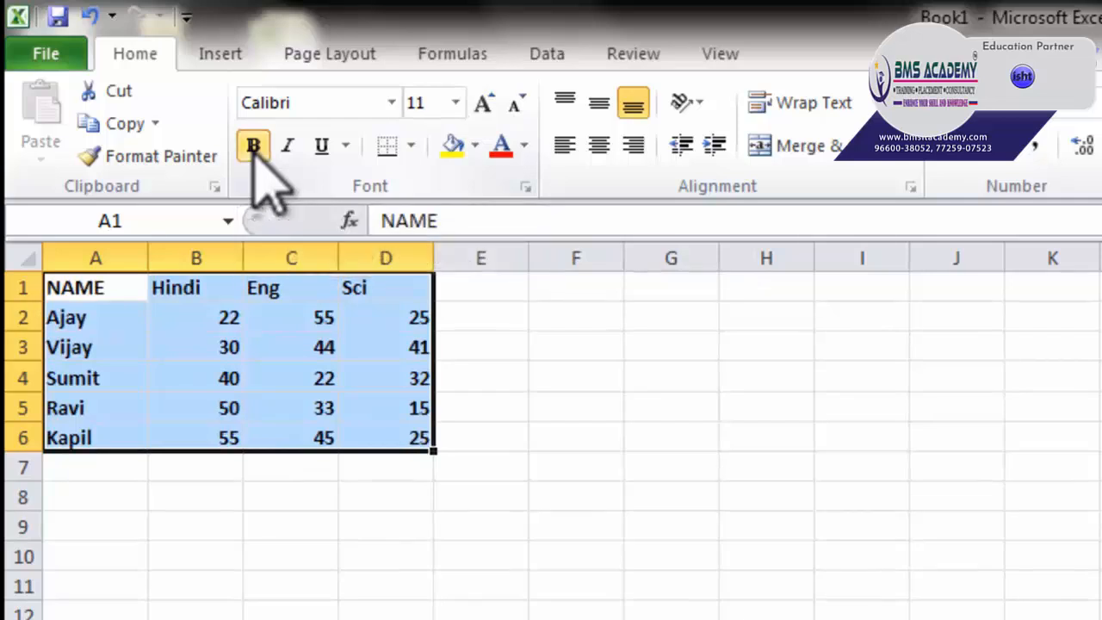
click(254, 146)
click(288, 147)
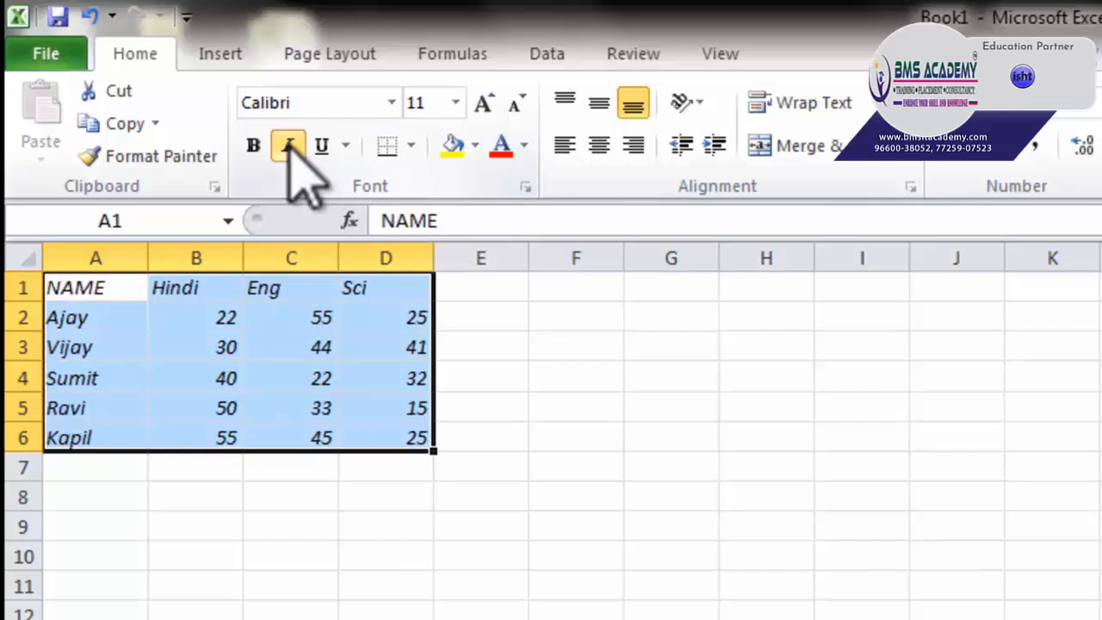
click(289, 146)
click(289, 147)
click(288, 145)
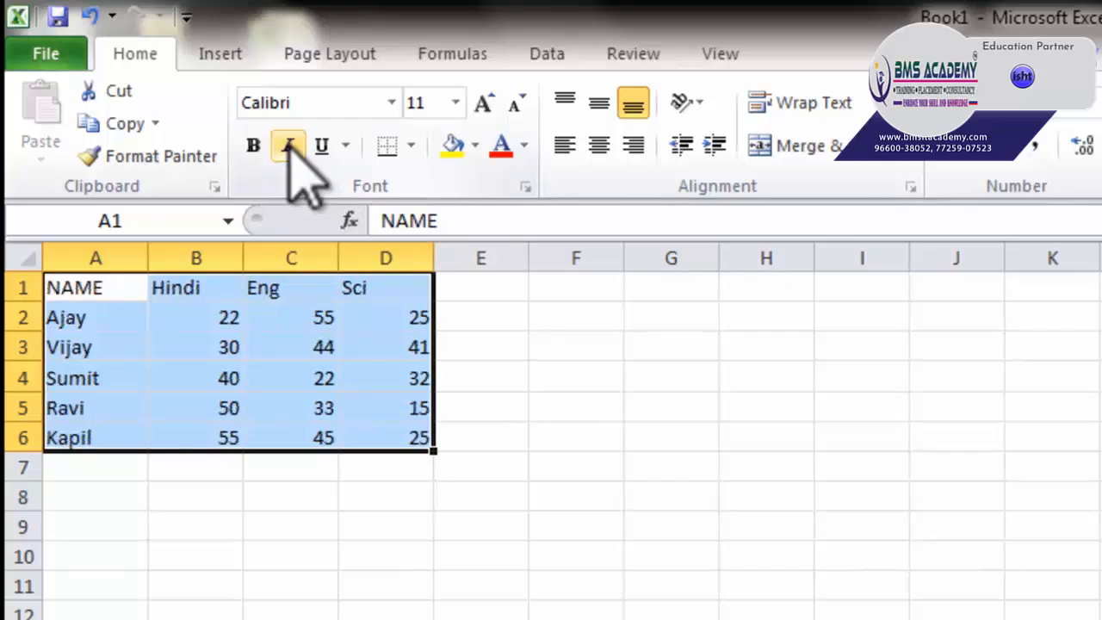
click(290, 145)
Step: Try underline on A1:D6 and clear both the italic and the underline formatting
click(319, 144)
click(320, 144)
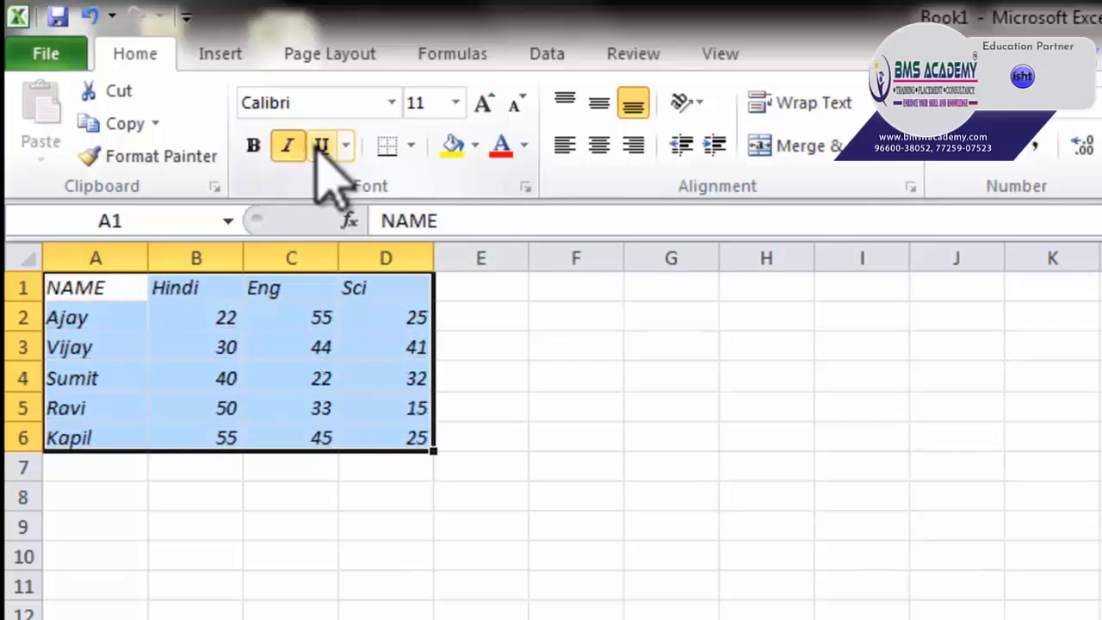
click(291, 144)
click(315, 145)
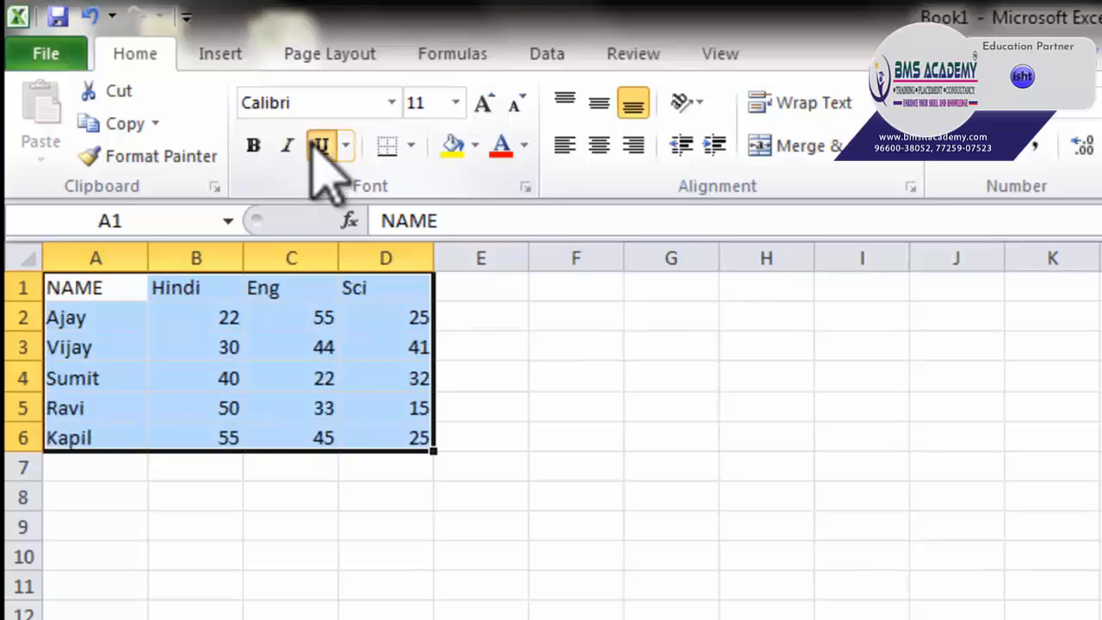
click(317, 146)
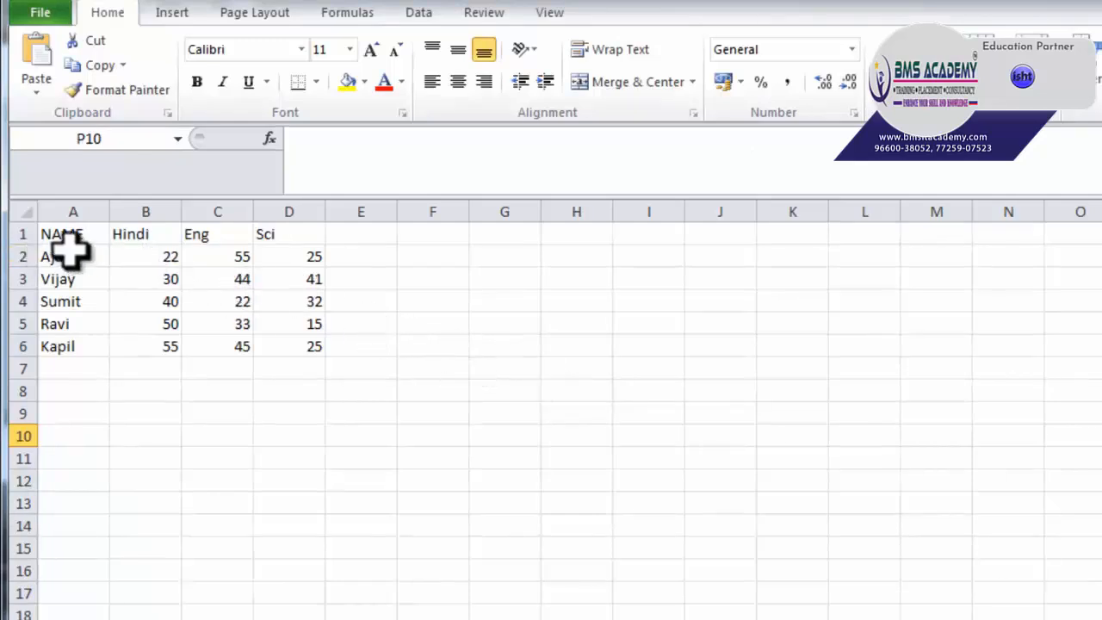
Step: Apply All Borders to the marks table in A1:D6 and deselect it
drag(67, 242, 275, 346)
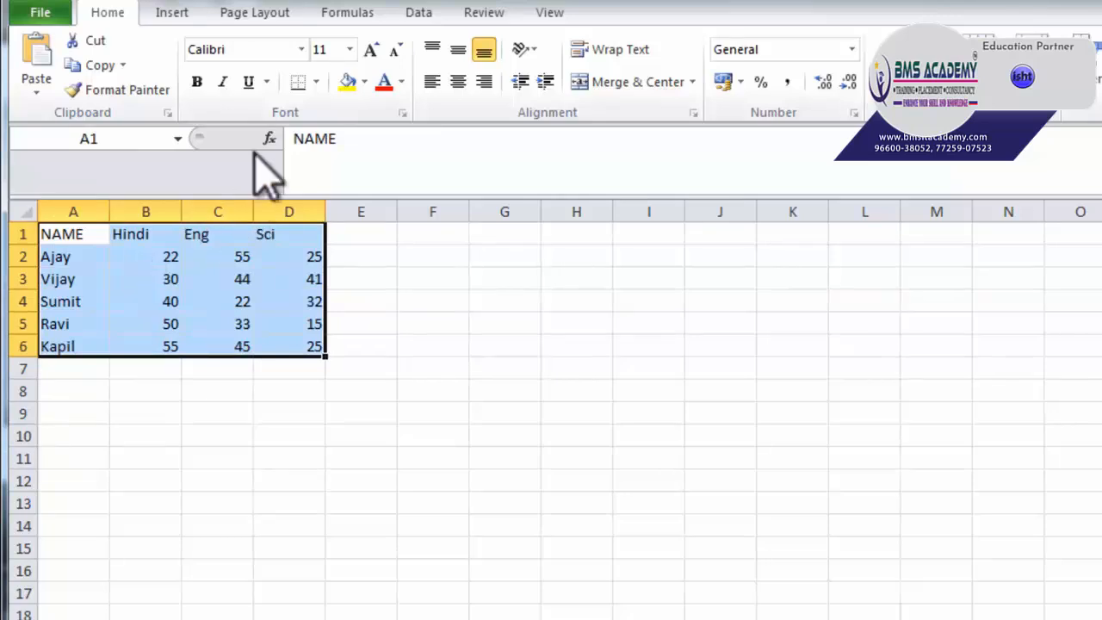
click(317, 82)
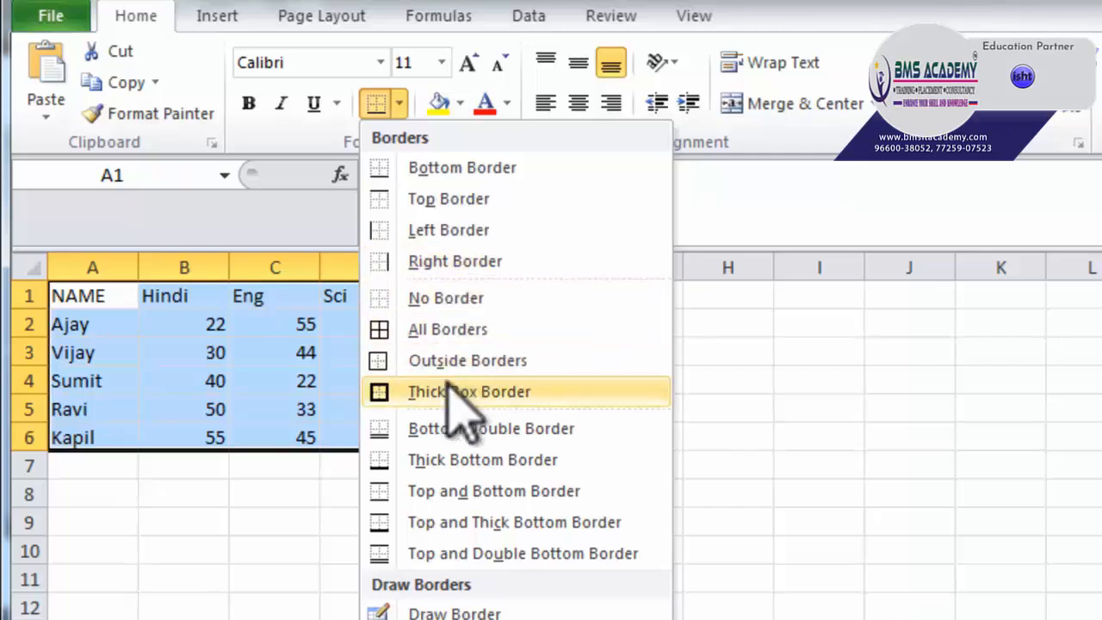
click(444, 332)
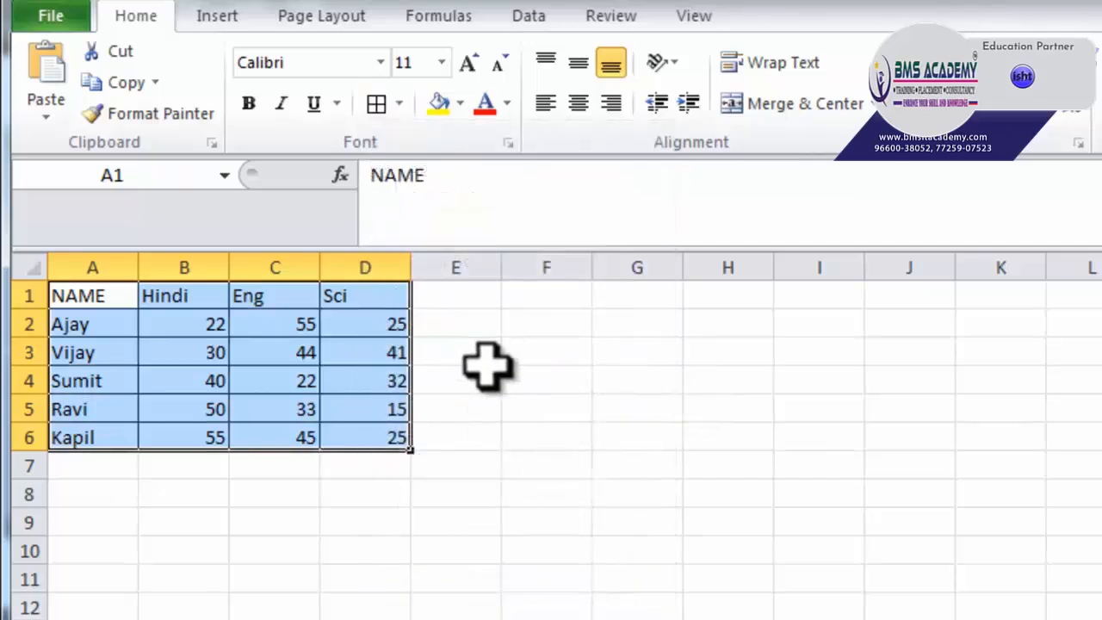
click(581, 377)
Step: Remove the borders from every cell of A1:D6 with No Border
key(ctrl+Home)
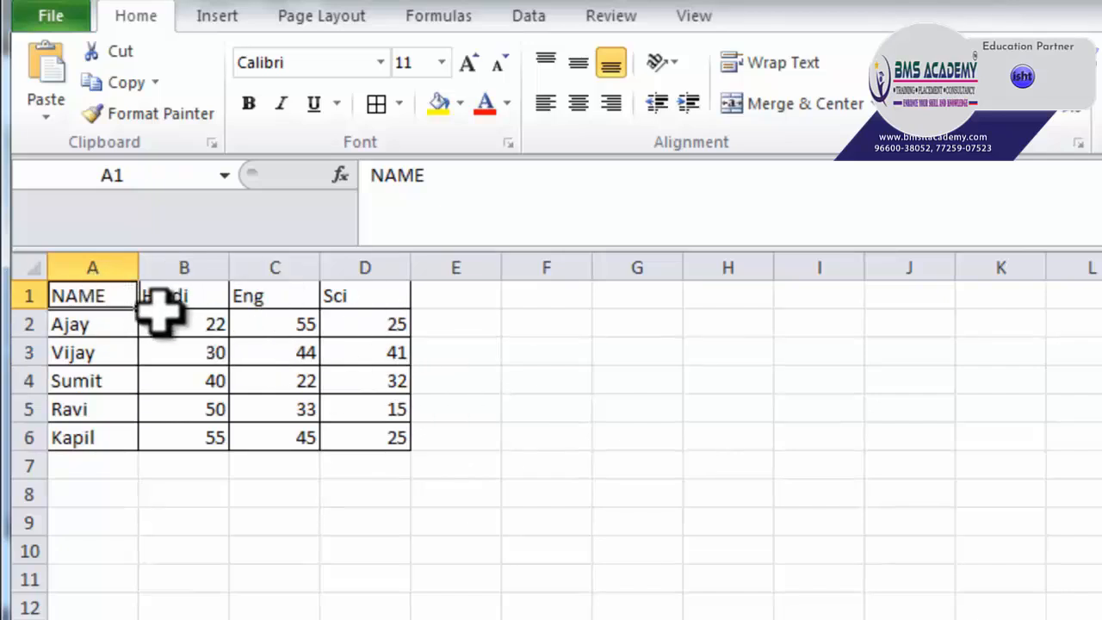
drag(115, 296, 345, 431)
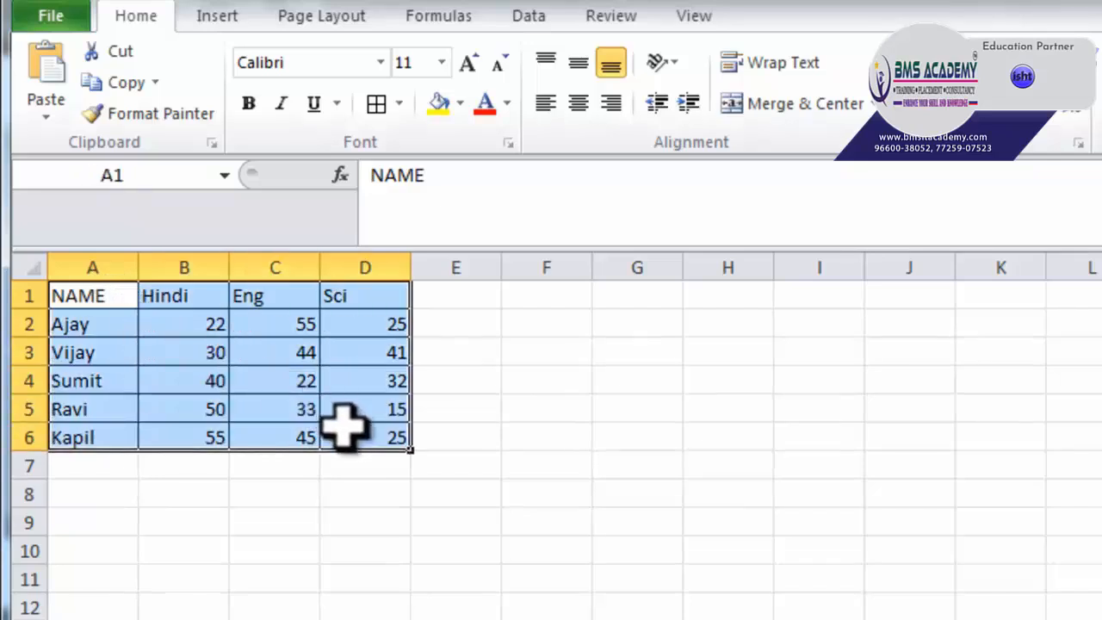
click(400, 104)
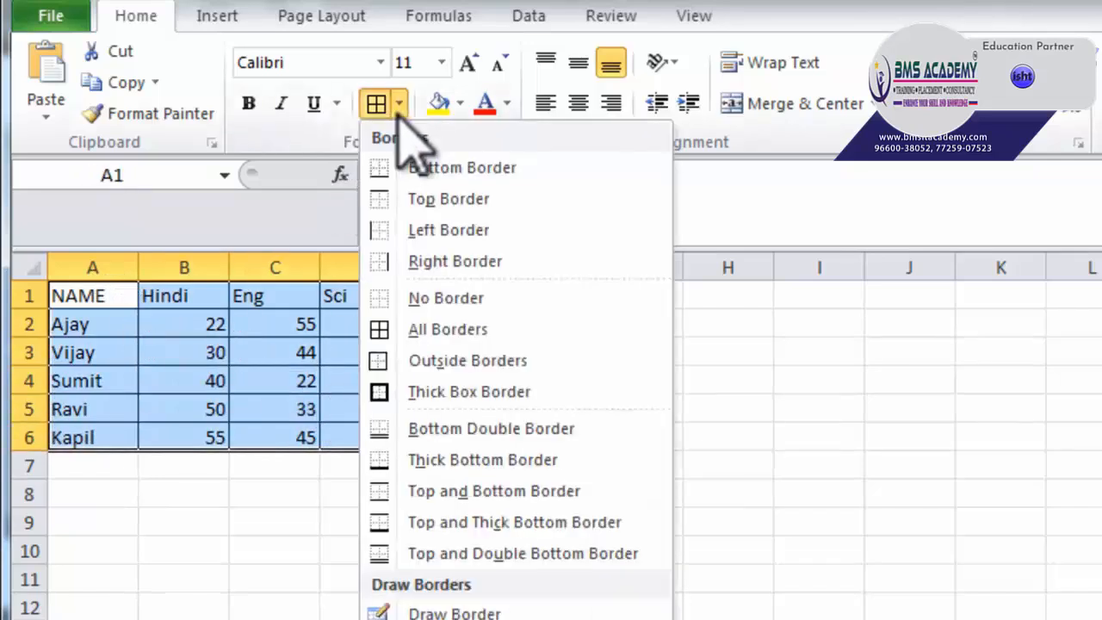
click(445, 295)
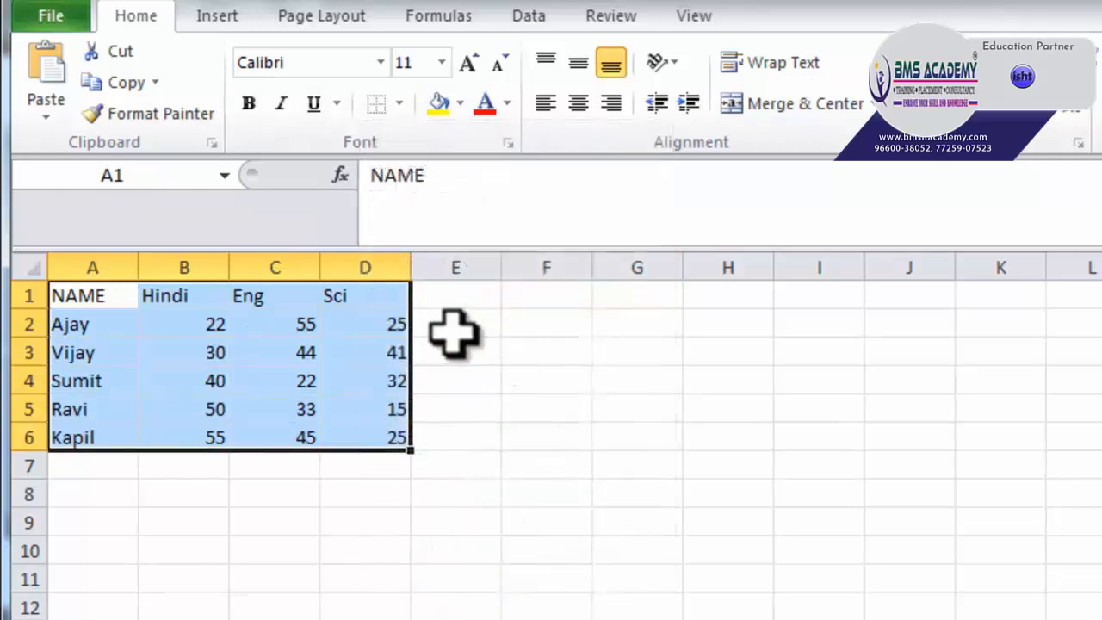
Step: Put a Thick Box Border around A1:D6 and deselect the table
click(400, 104)
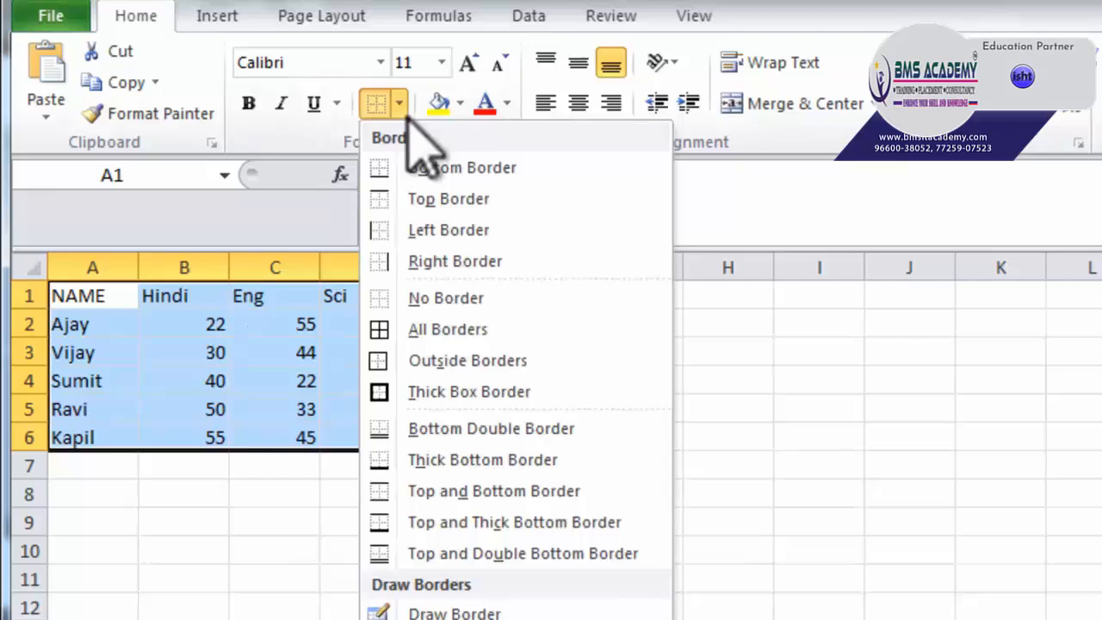
click(456, 394)
click(457, 581)
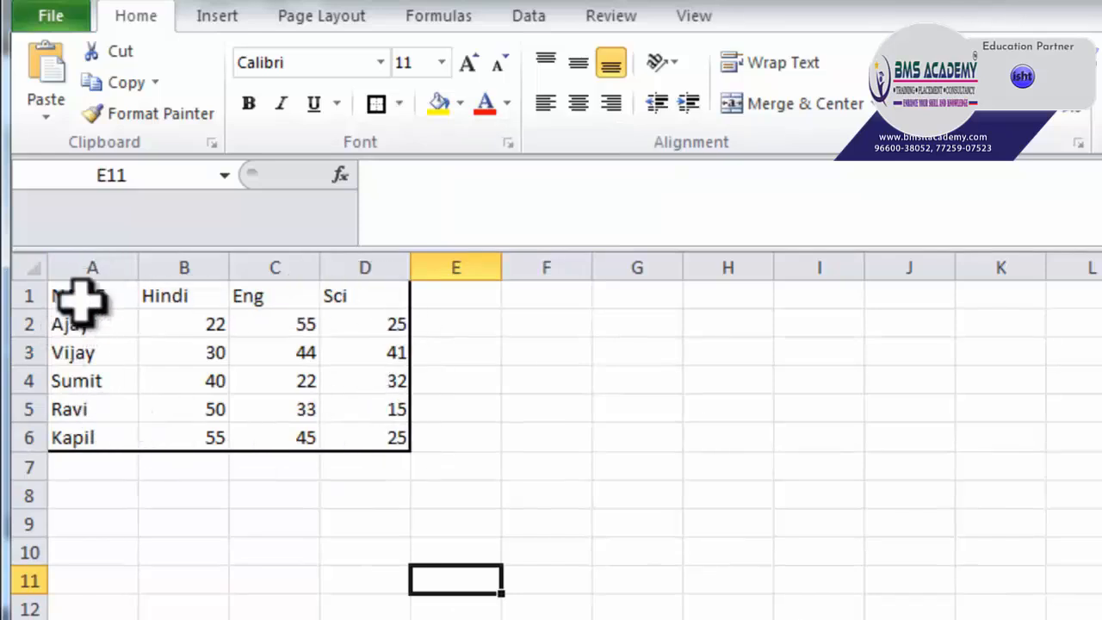
Step: Clear the thick box border from A1:D6 with No Border
mouse_move(82, 297)
mouse_down()
mouse_move(116, 345)
mouse_move(366, 438)
mouse_up()
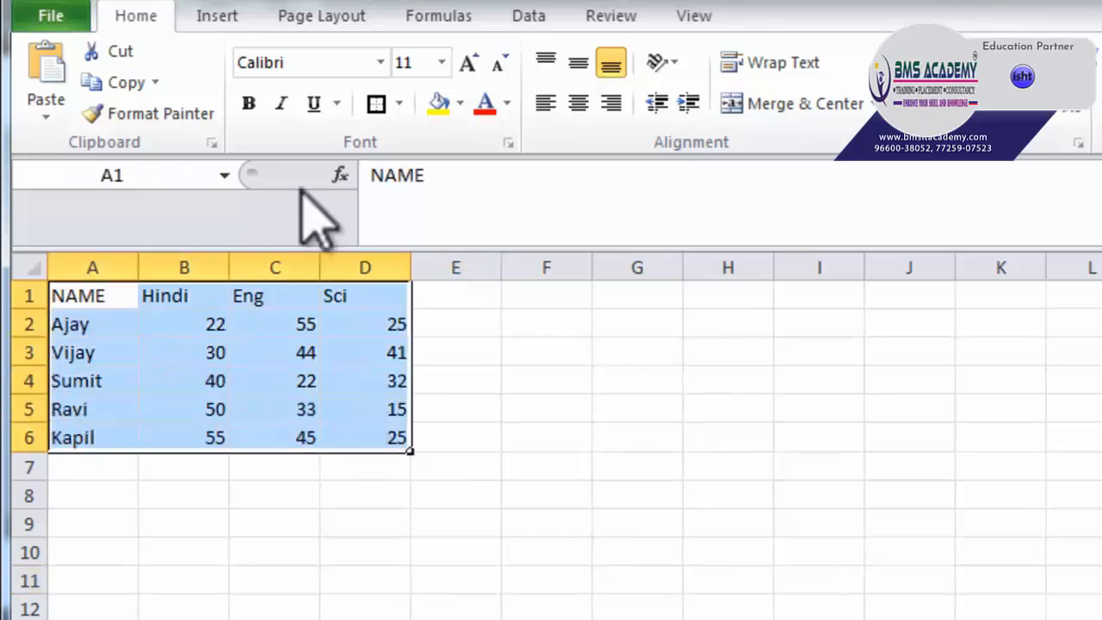
click(398, 104)
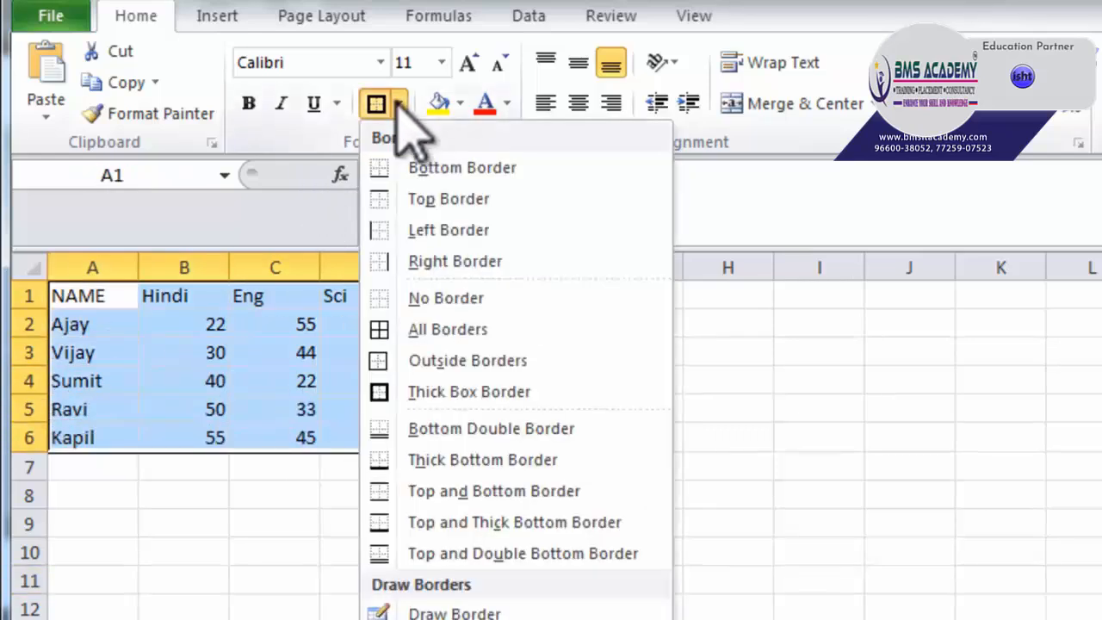
click(390, 298)
click(482, 438)
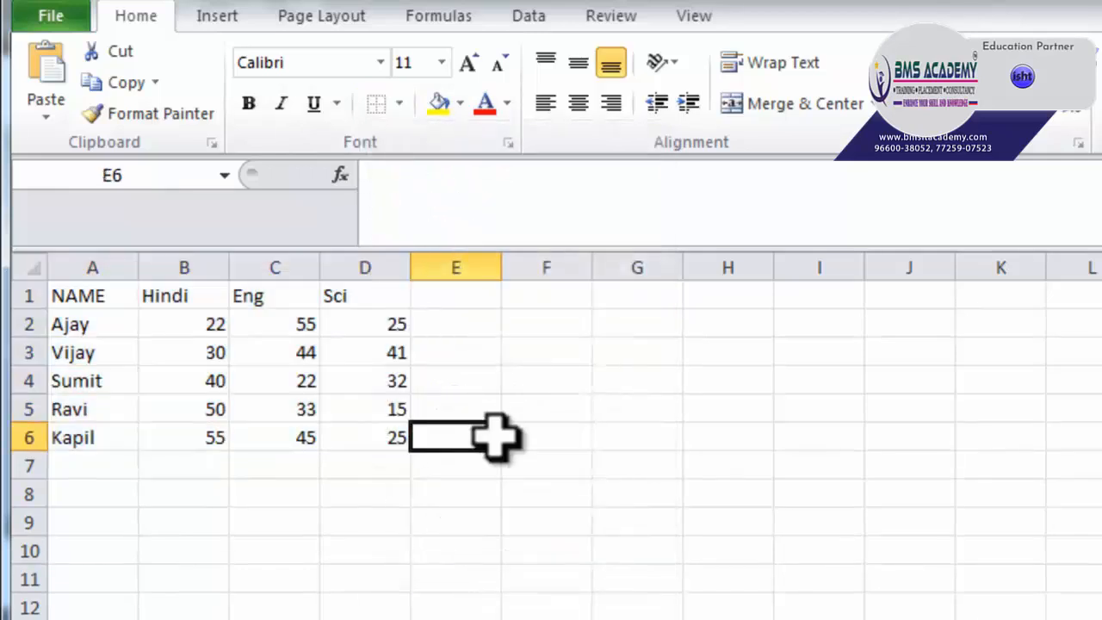
Step: Review the border types available for the marks table in A1:D6
mouse_move(86, 300)
mouse_down()
mouse_move(234, 423)
mouse_move(342, 435)
mouse_up()
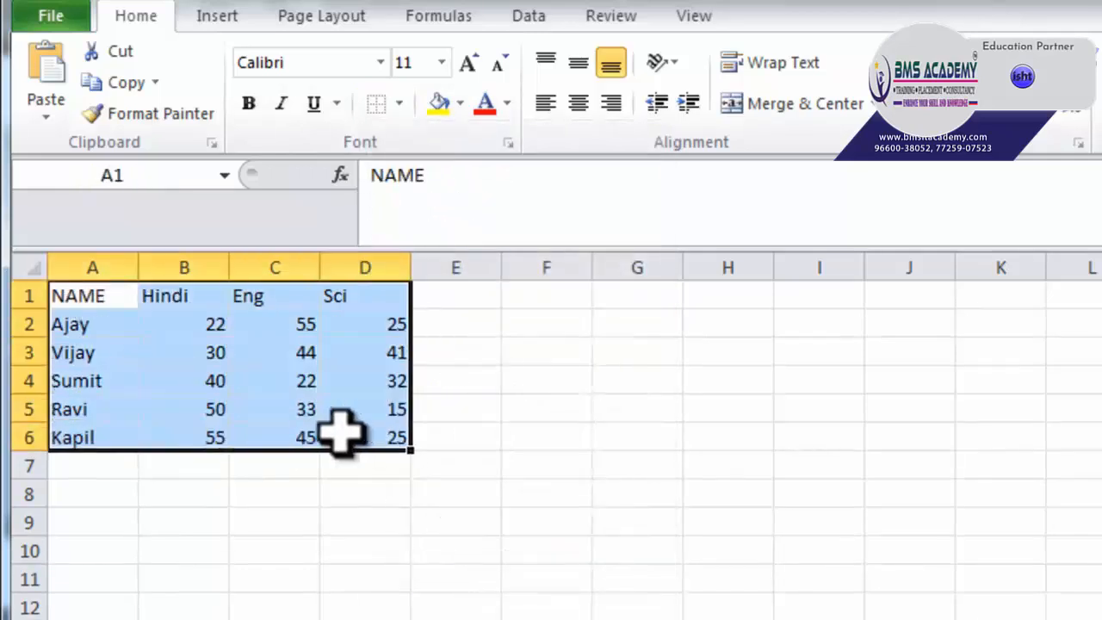
click(398, 103)
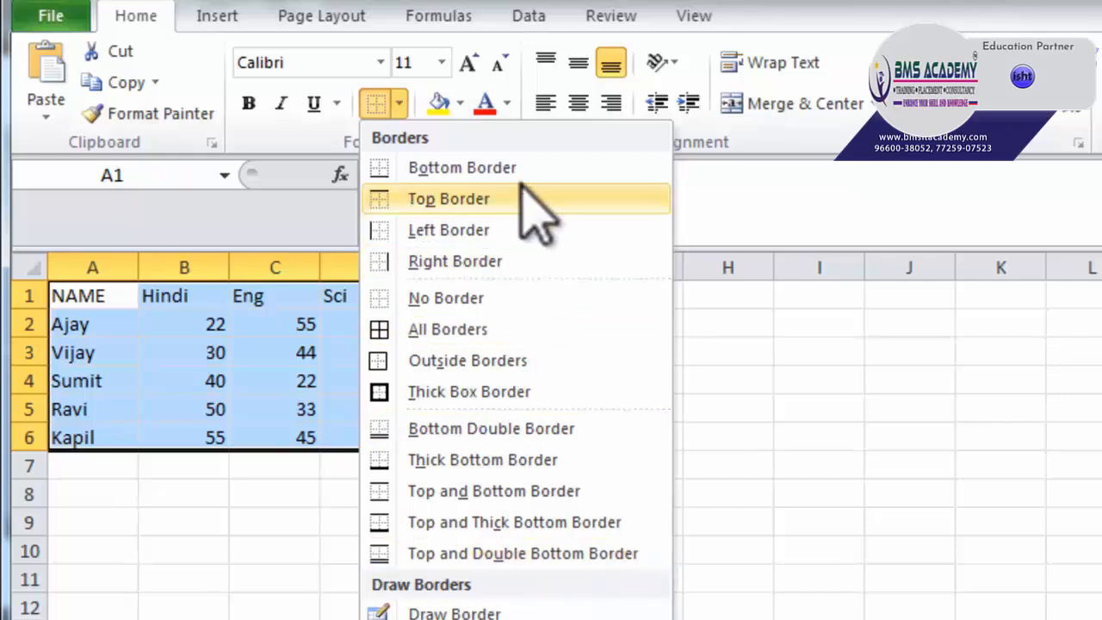
click(522, 325)
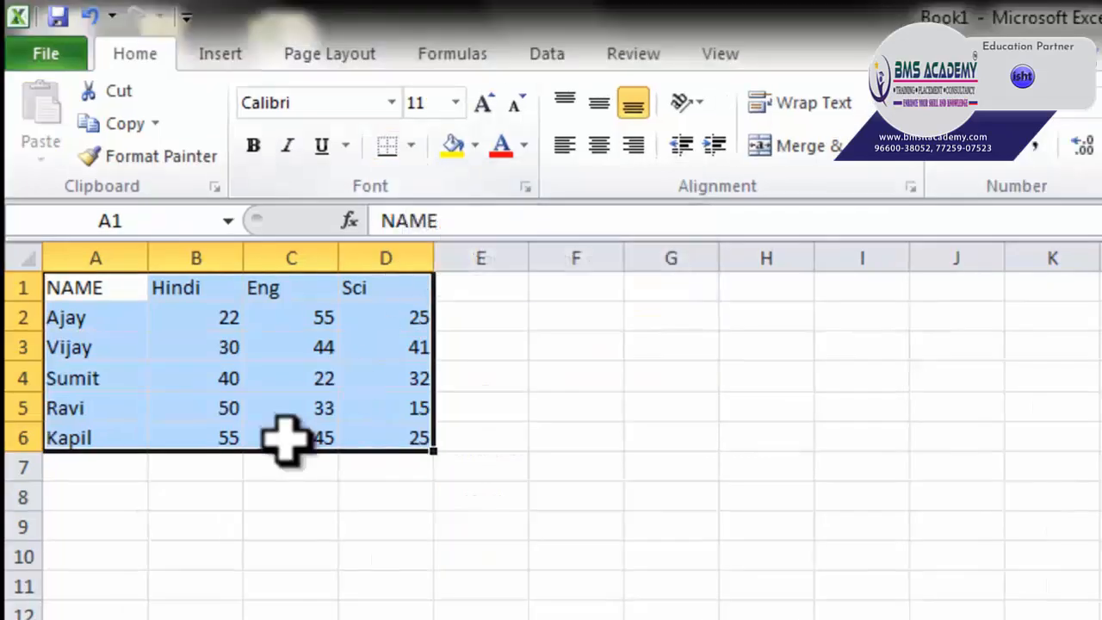
click(510, 473)
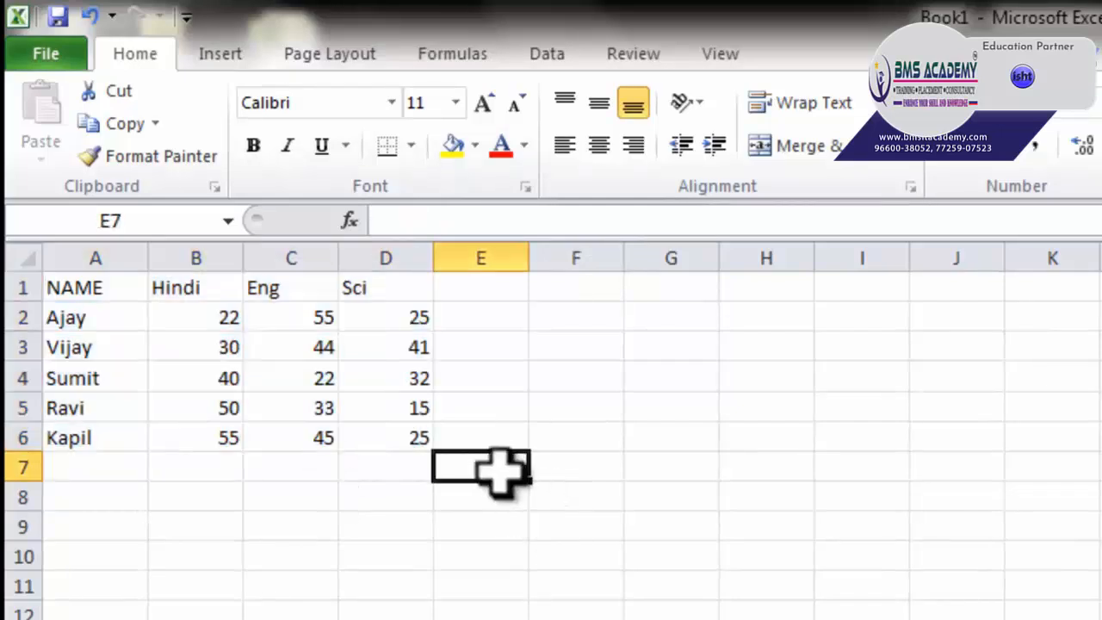
drag(505, 468, 775, 616)
click(541, 374)
drag(116, 293, 389, 422)
drag(491, 289, 629, 608)
click(915, 529)
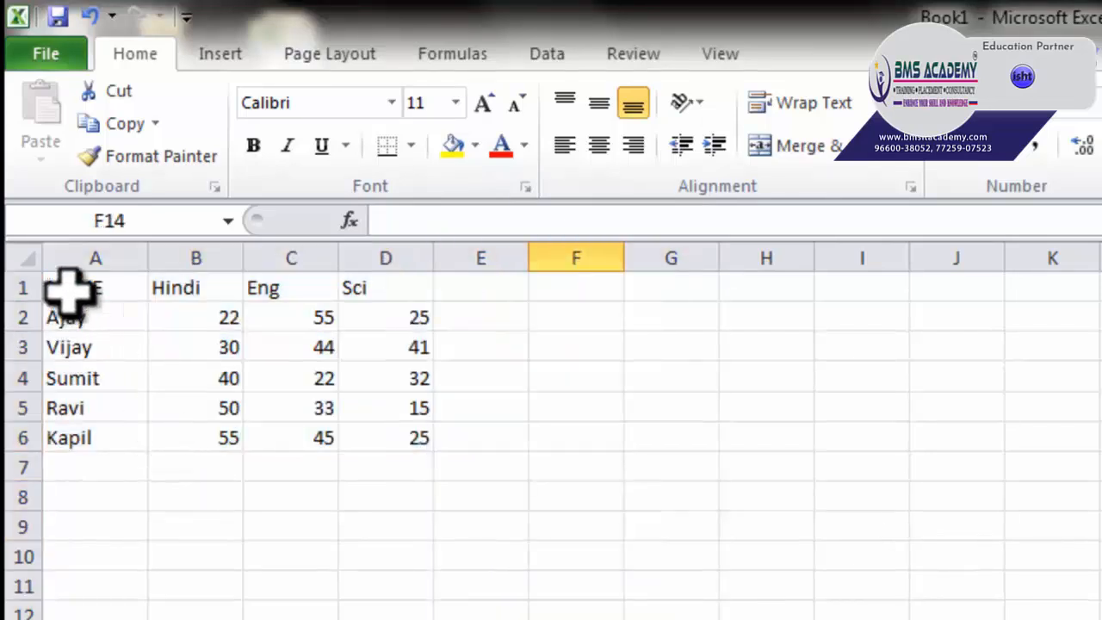
Step: Apply All Borders to the marks table in A1:D6 and deselect the table
drag(54, 290, 374, 428)
click(325, 114)
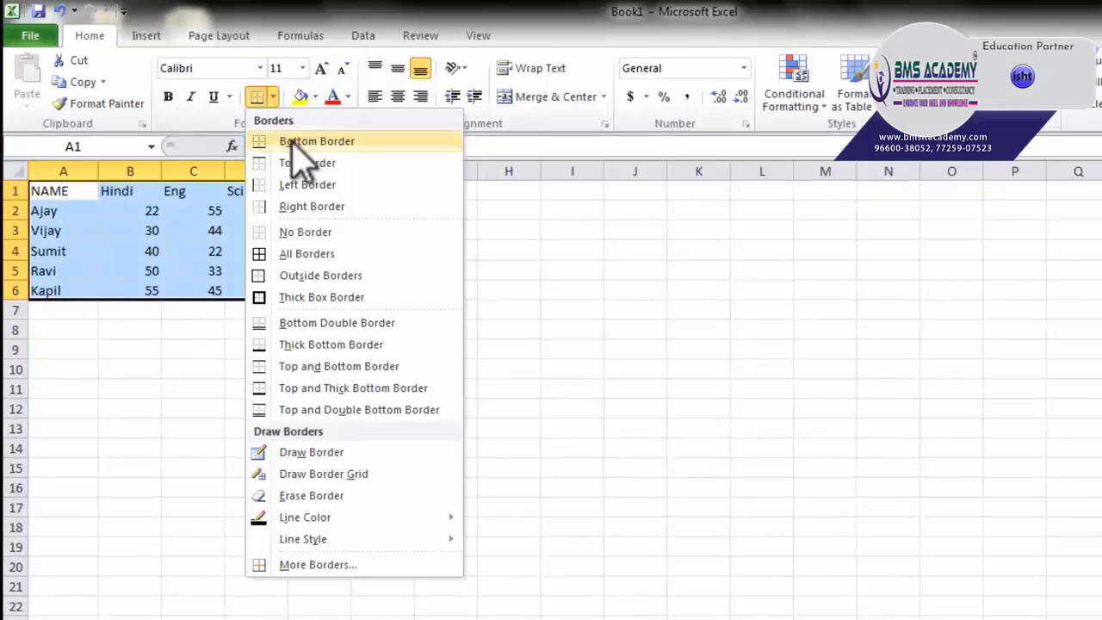
click(301, 253)
click(370, 310)
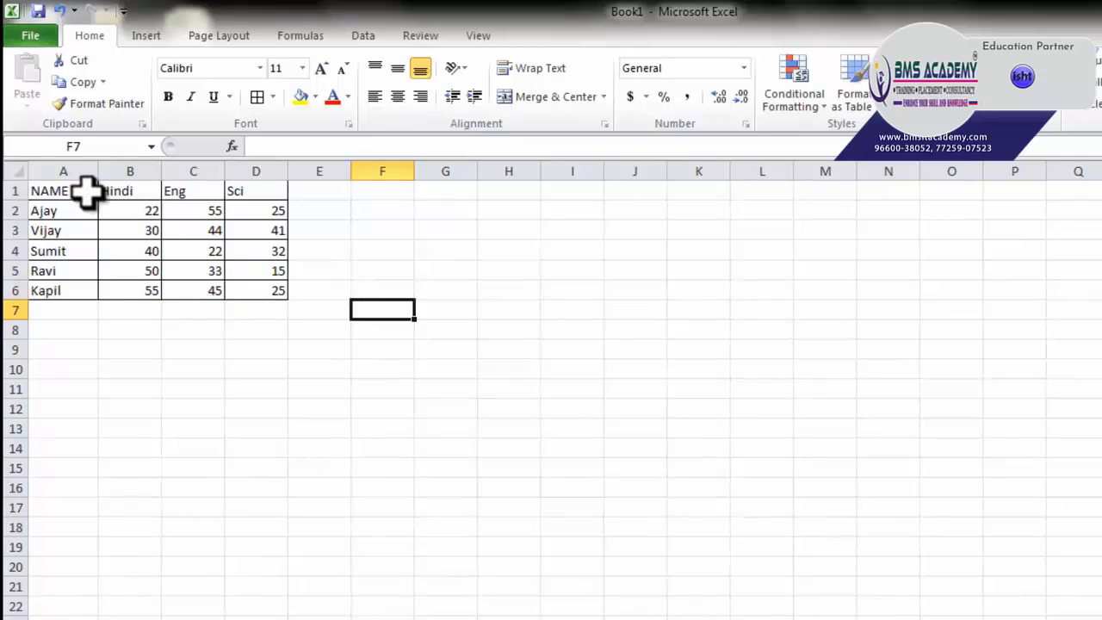
Step: Remove all borders from the marks table in A1:D6 with No Border and deselect the table
drag(87, 193, 269, 293)
drag(379, 250, 777, 527)
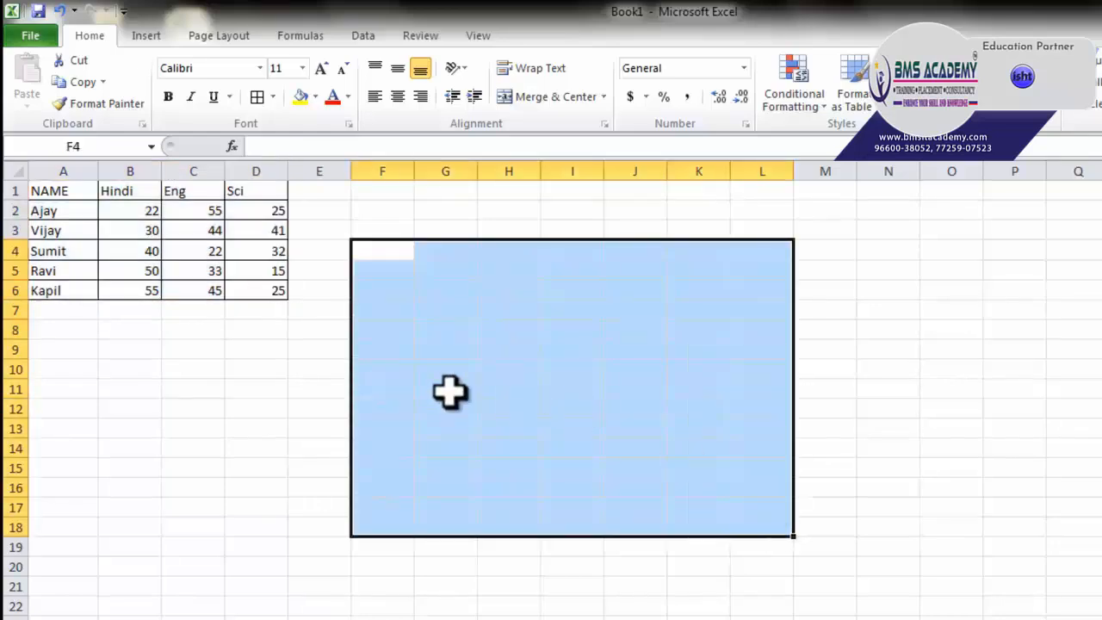
drag(61, 191, 228, 290)
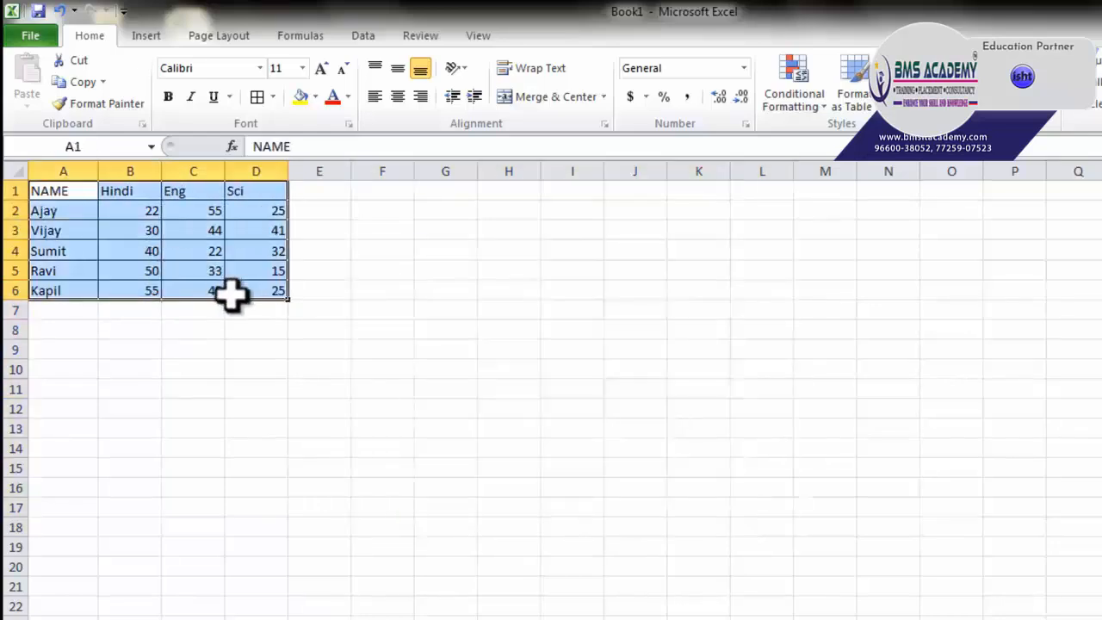
click(272, 97)
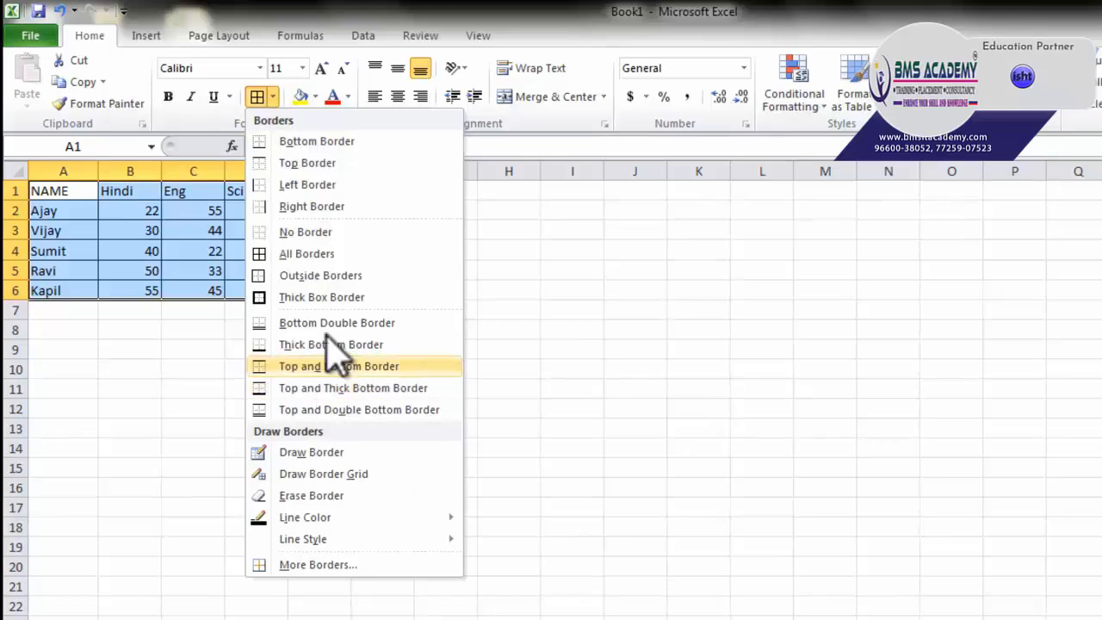
click(293, 233)
click(410, 291)
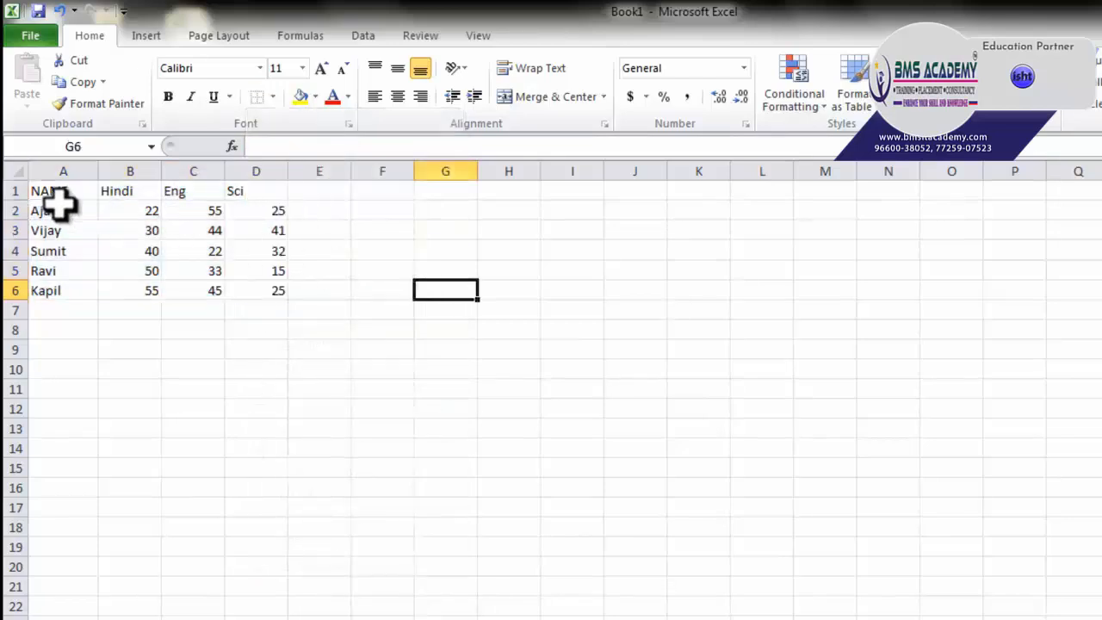
Step: Outline the marks table in A1:D6 with a Thick Box Border and deselect the table
drag(51, 193, 248, 291)
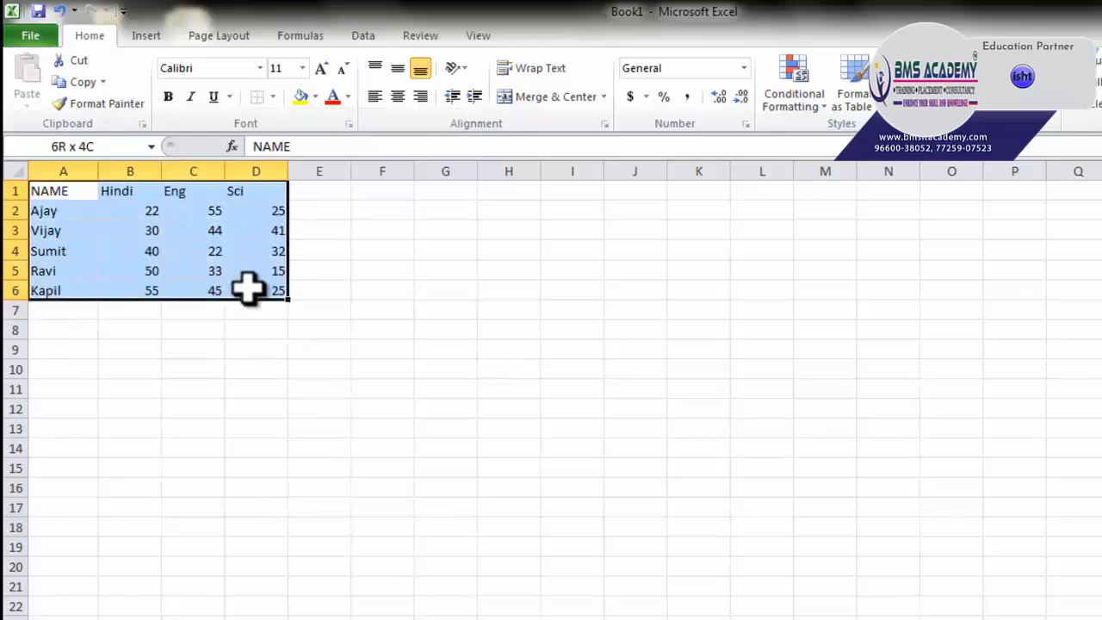
click(273, 96)
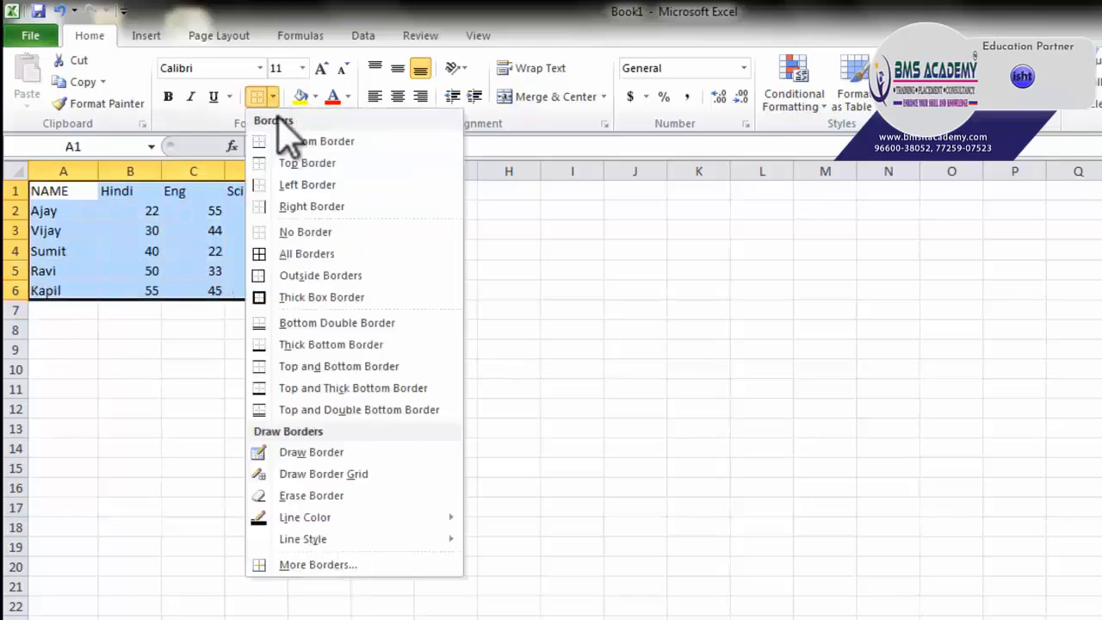
click(296, 301)
click(353, 383)
Step: Clear the thick outline from A1:D6 with No Border
drag(81, 196, 254, 293)
click(273, 96)
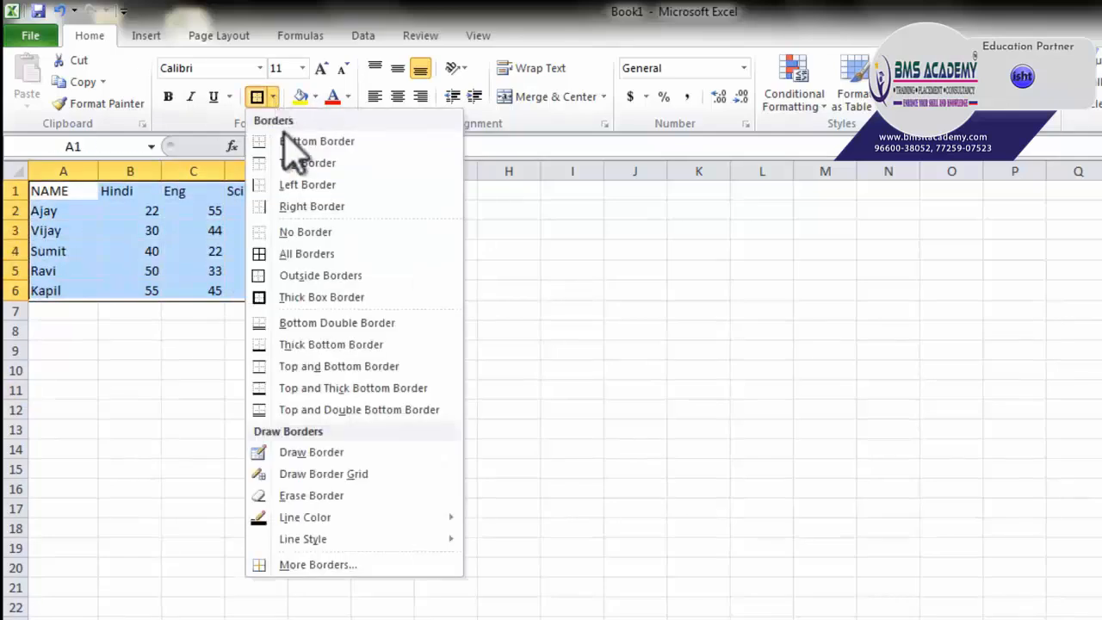
click(302, 232)
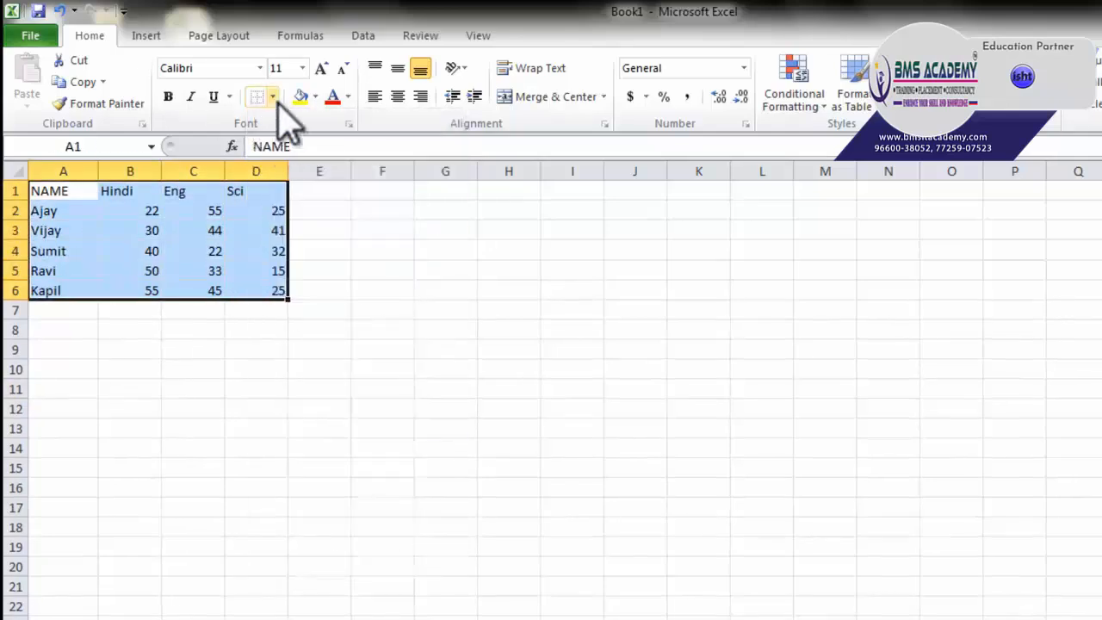
Step: Set the border line color to red and the line style to a double line, and apply All Borders to A1:D6
click(274, 97)
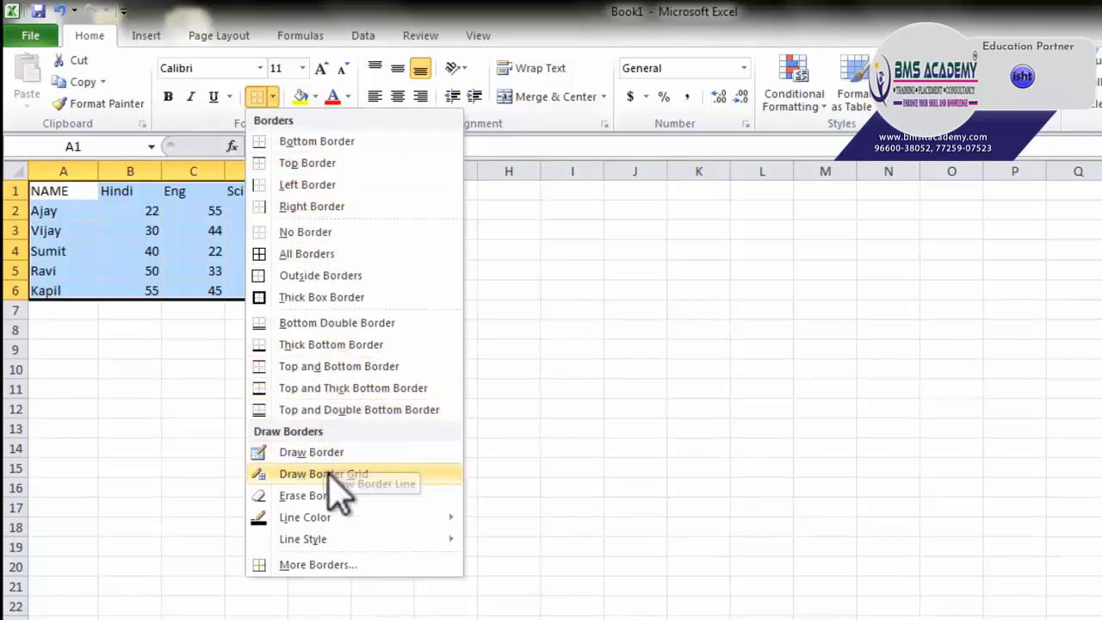
mouse_move(330, 526)
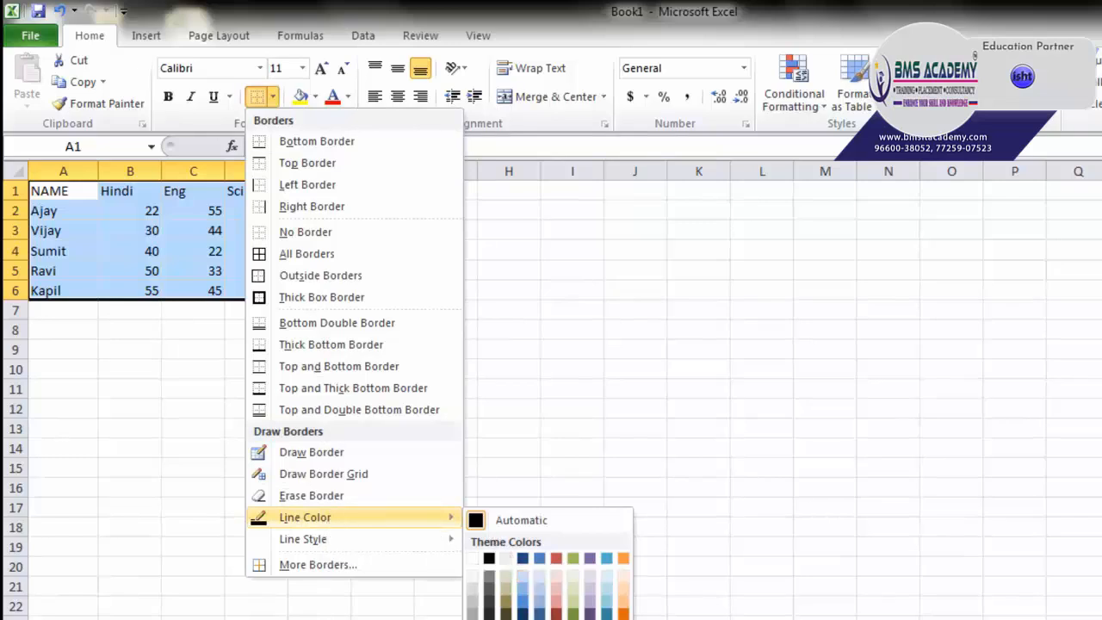
click(555, 558)
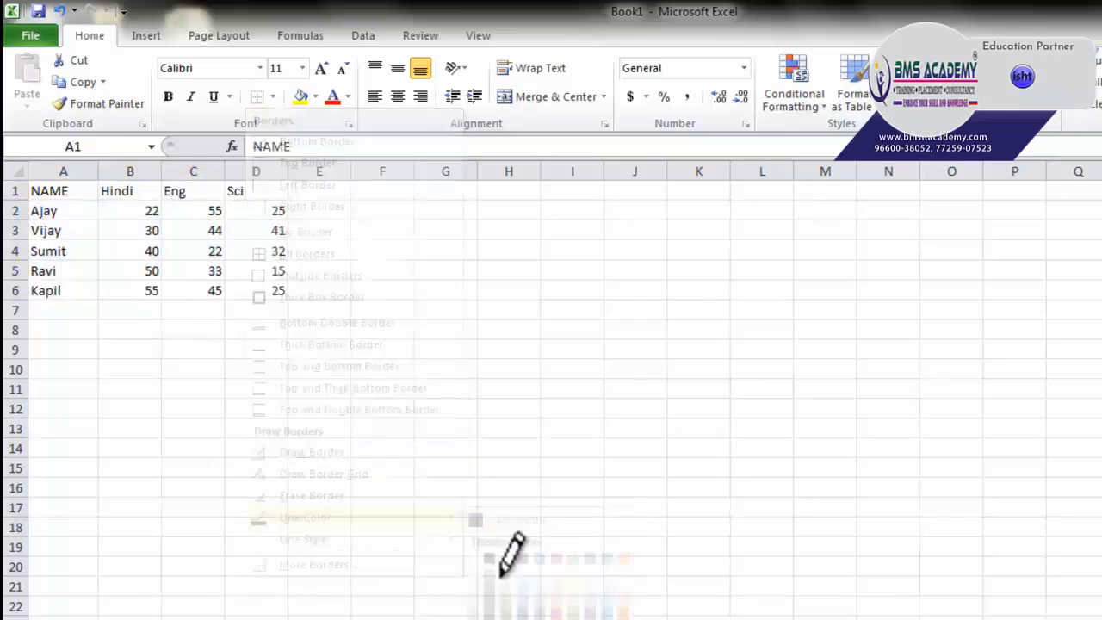
click(272, 96)
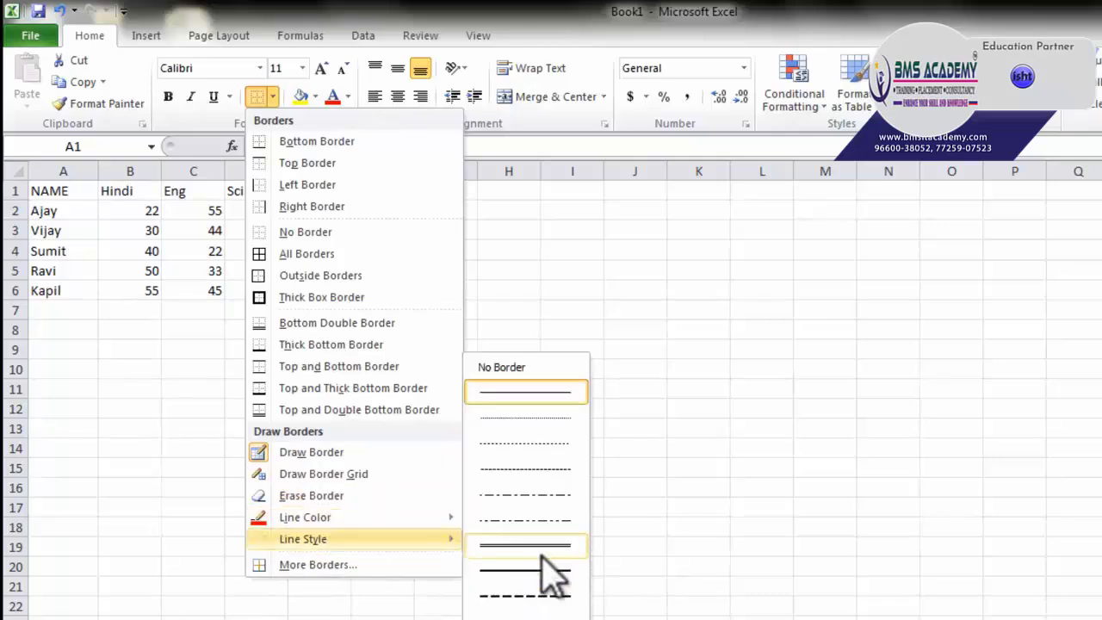
click(541, 551)
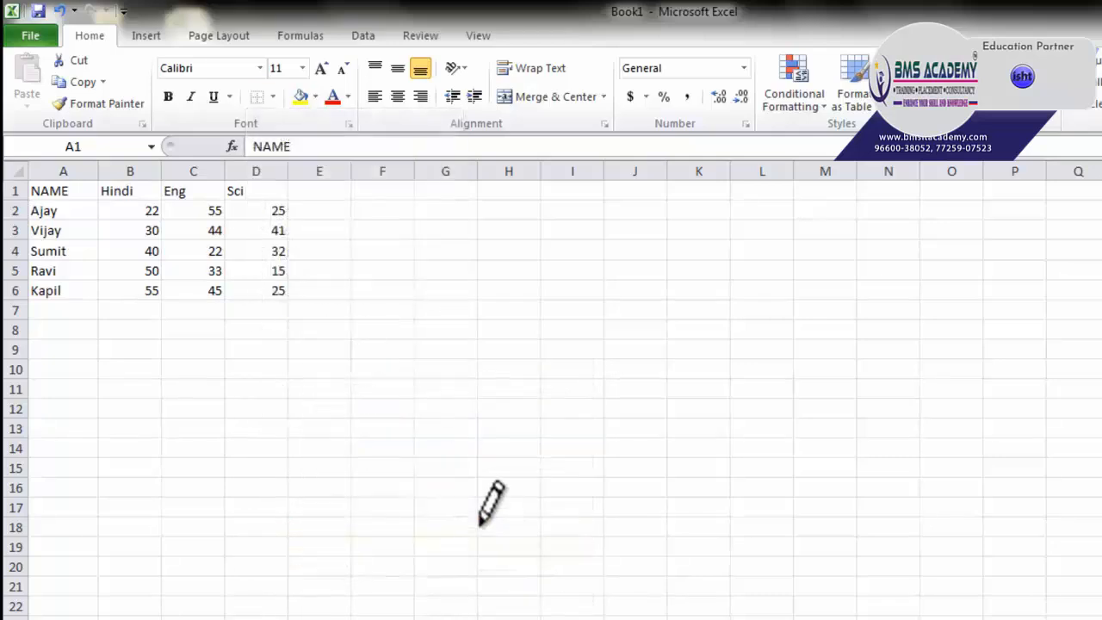
click(273, 96)
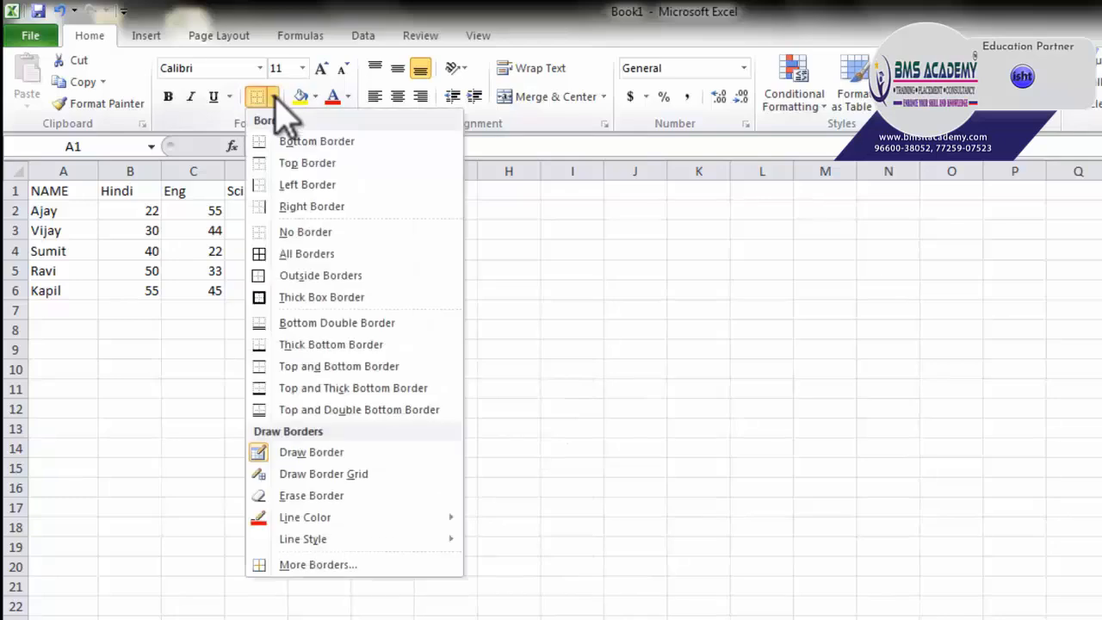
click(306, 254)
click(334, 295)
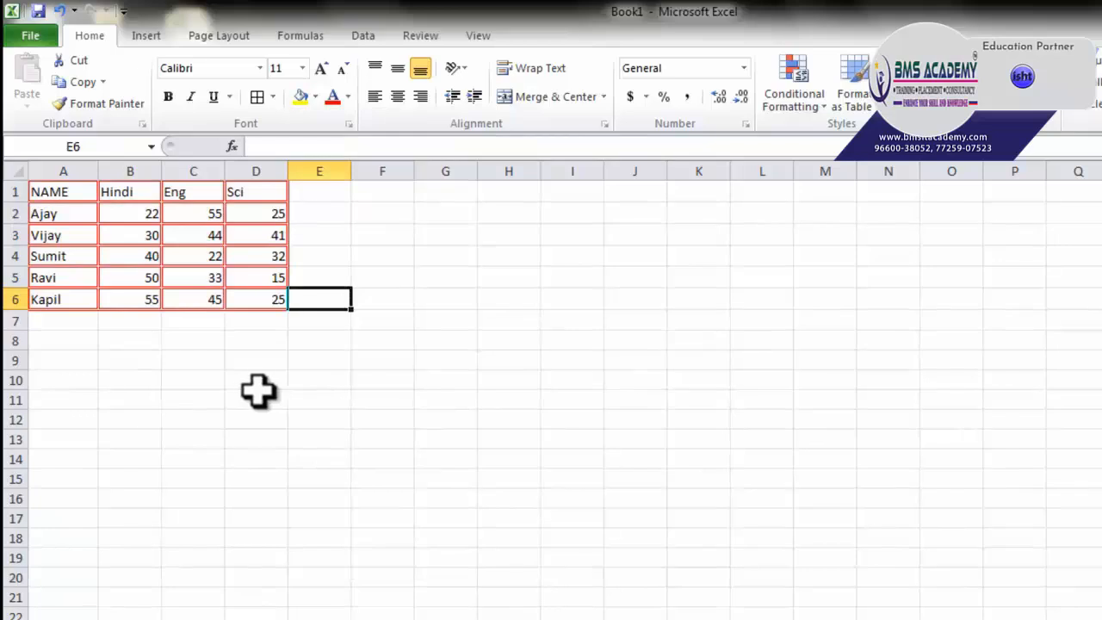
Step: Draw a red double-line border grid over F1:G6 with Draw Border Grid and leave the drawing mode
click(273, 97)
click(327, 472)
drag(383, 191, 445, 299)
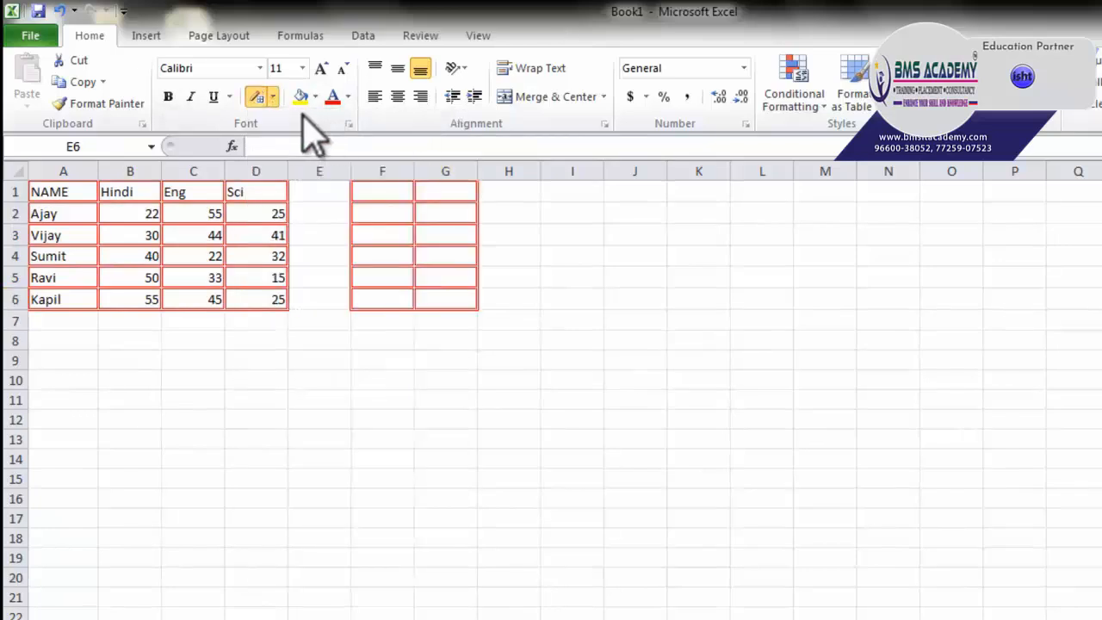
click(273, 96)
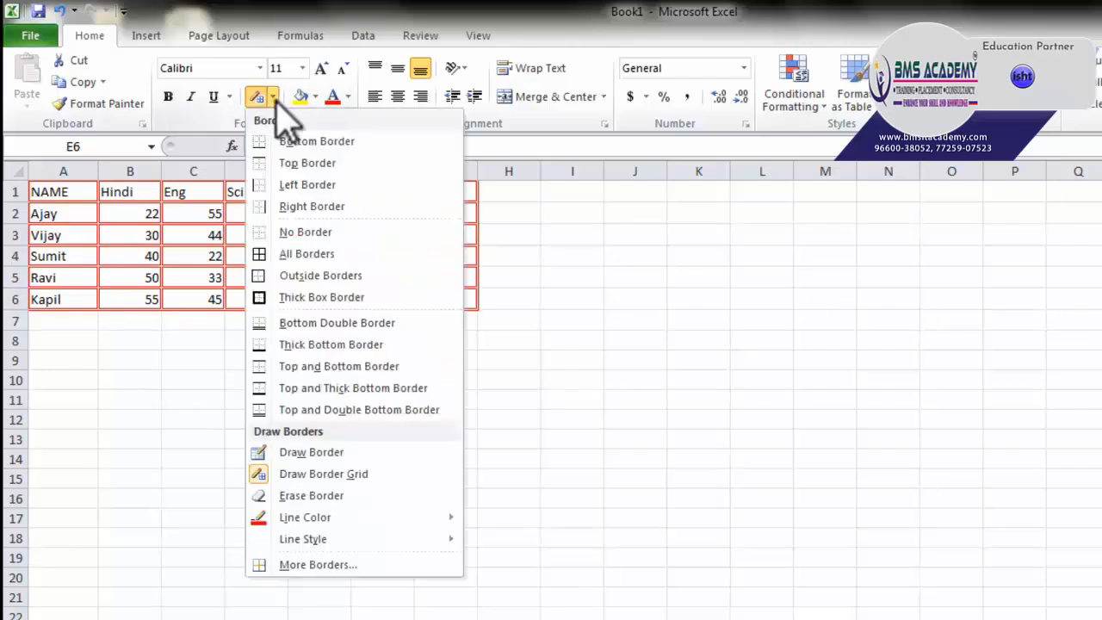
click(327, 474)
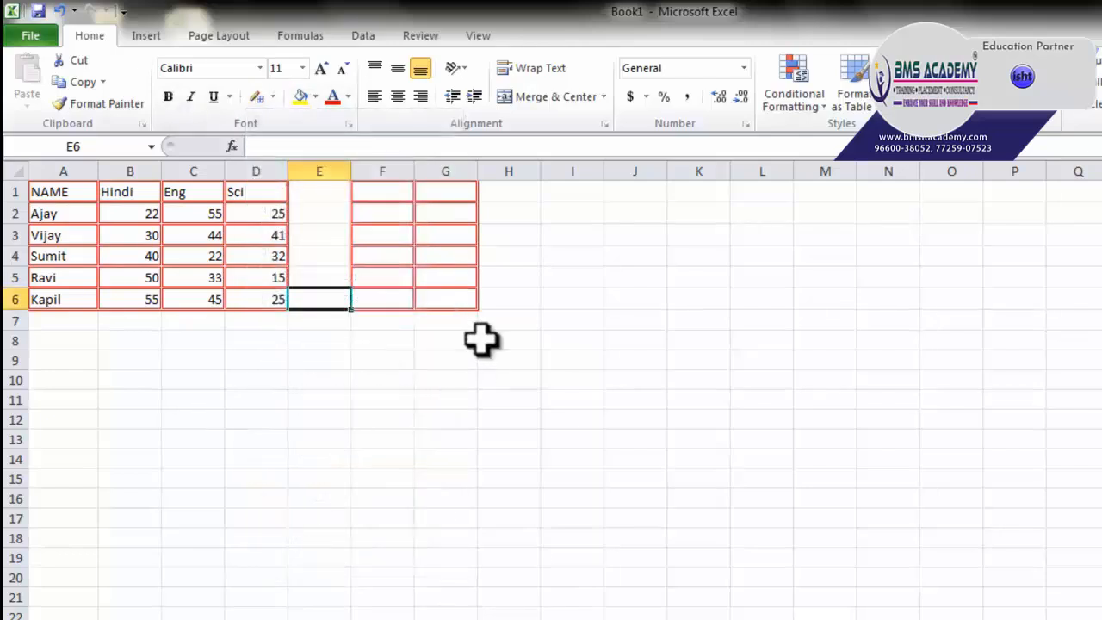
Step: Draw a second red double-line border grid over J3:N14 with Draw Border Grid and leave the drawing mode
click(273, 97)
click(323, 473)
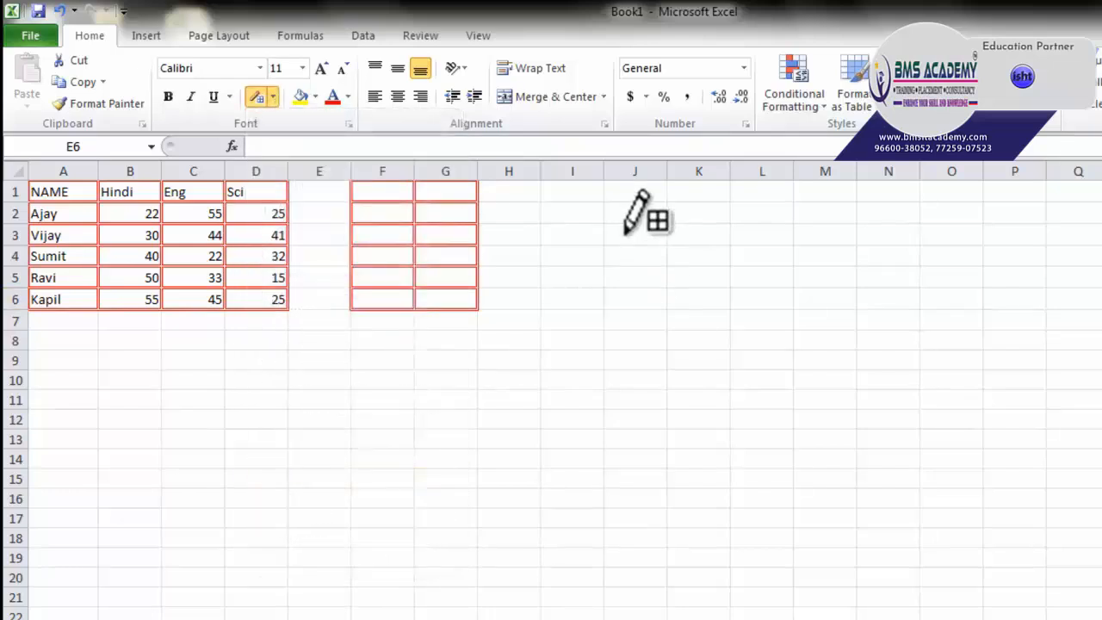
mouse_move(627, 230)
mouse_down()
mouse_move(649, 327)
mouse_move(804, 370)
mouse_move(967, 473)
mouse_move(878, 440)
mouse_move(715, 286)
mouse_move(900, 452)
mouse_up()
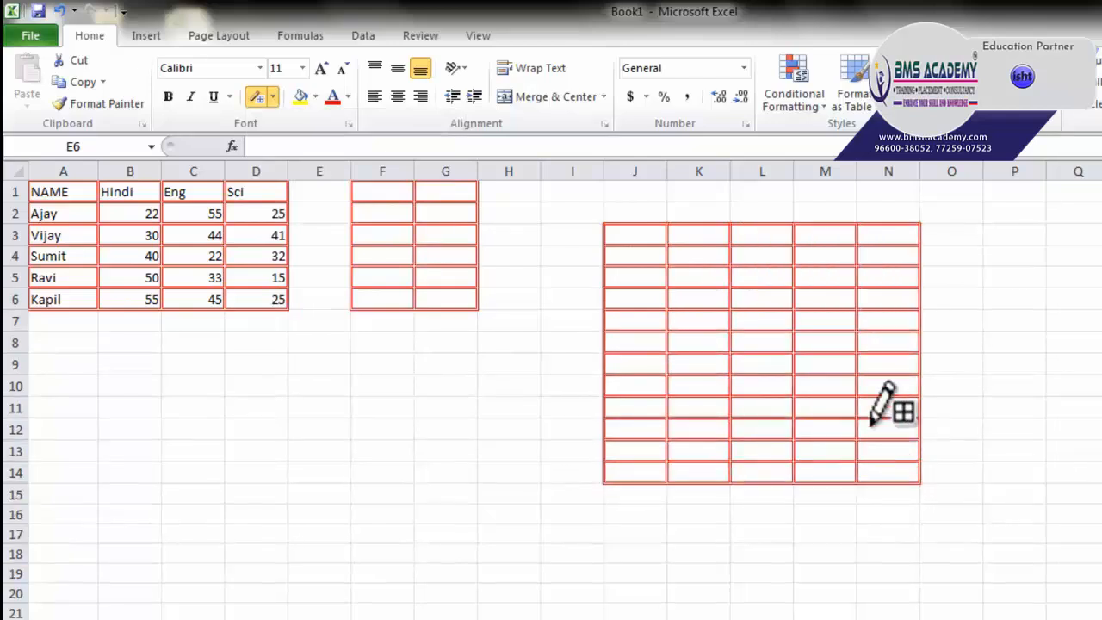
click(258, 96)
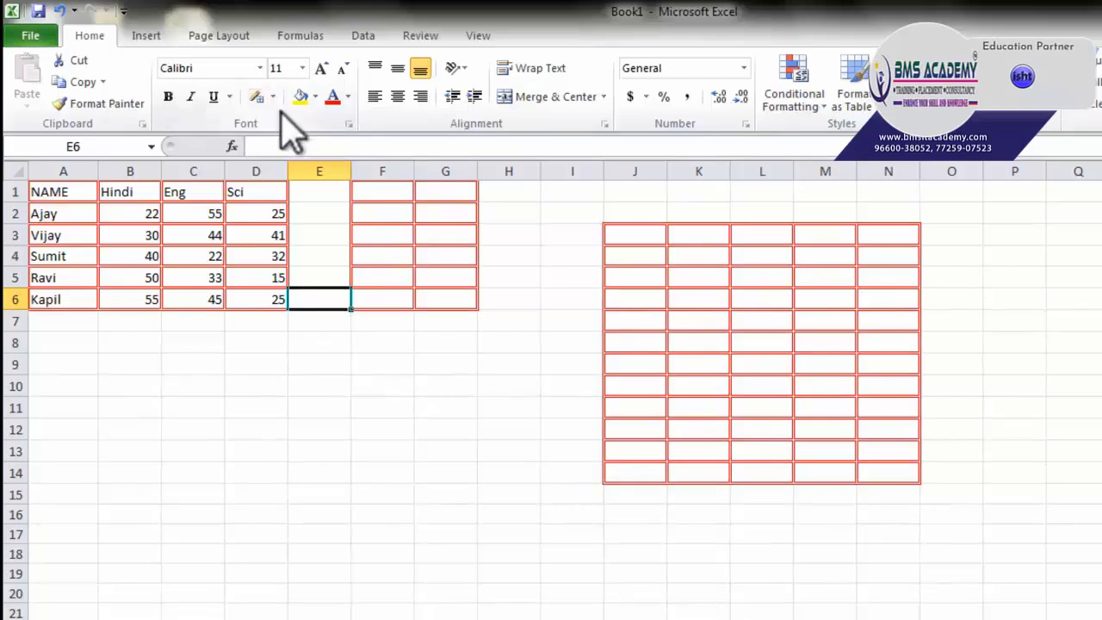
click(273, 97)
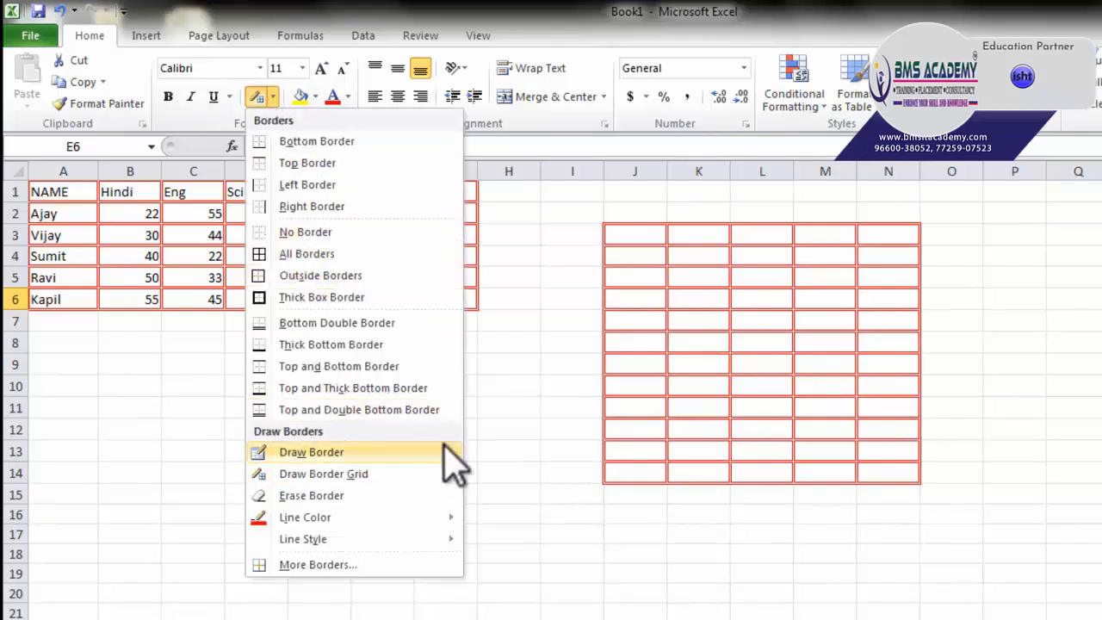
click(488, 461)
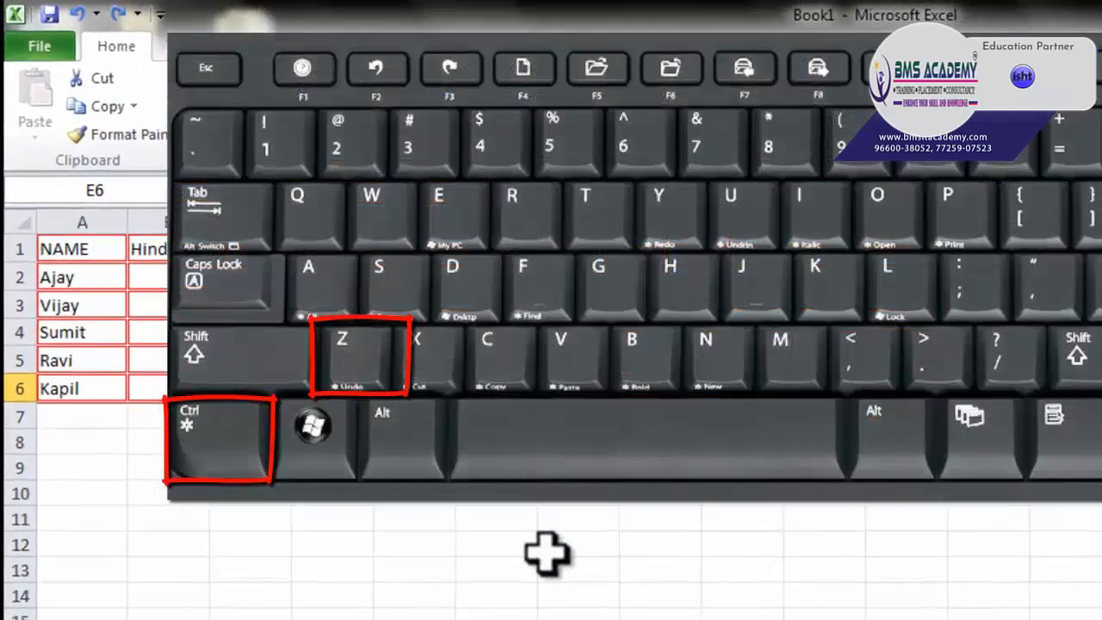
Step: Undo the drawn border grids and the earlier border changes on A1:D6
key(ctrl+z)
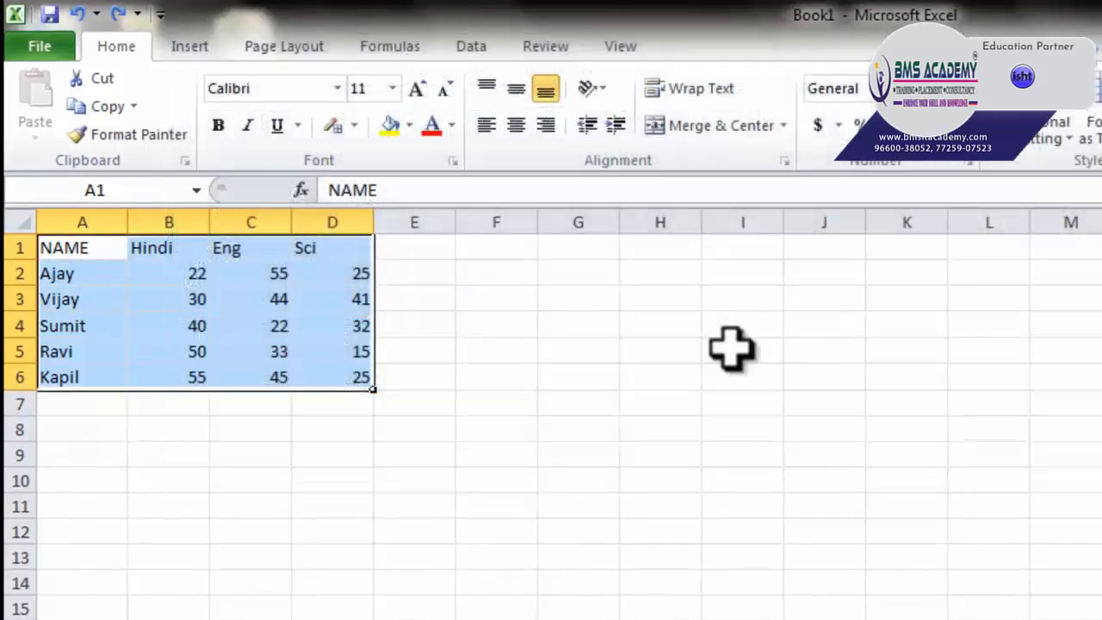
drag(659, 350, 656, 366)
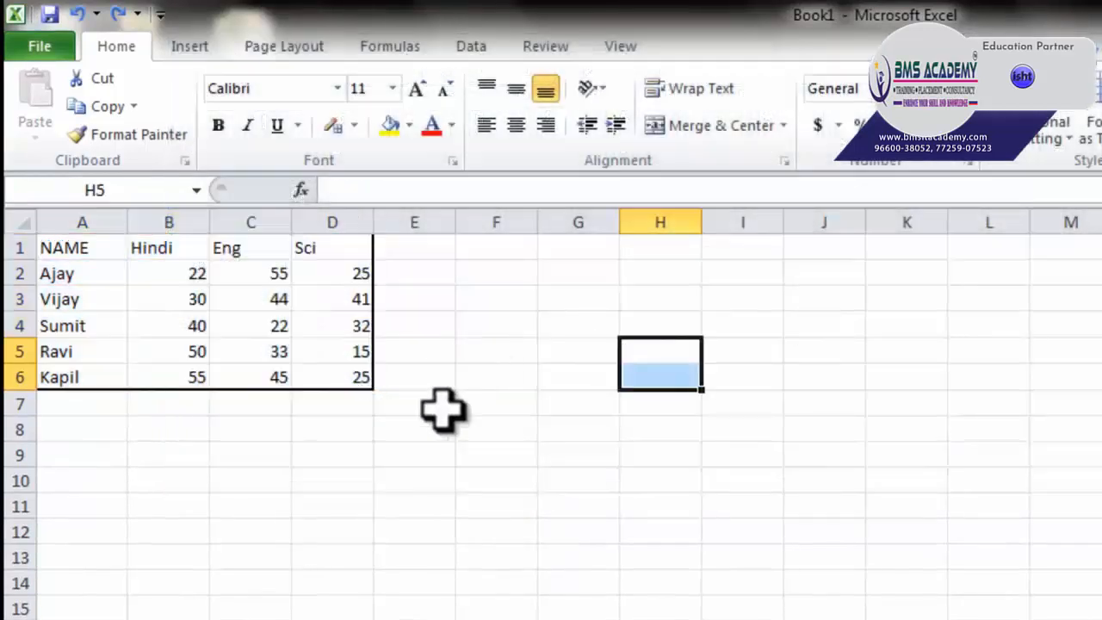
key(ctrl+z)
key(ctrl+z)
key(ctrl+z)
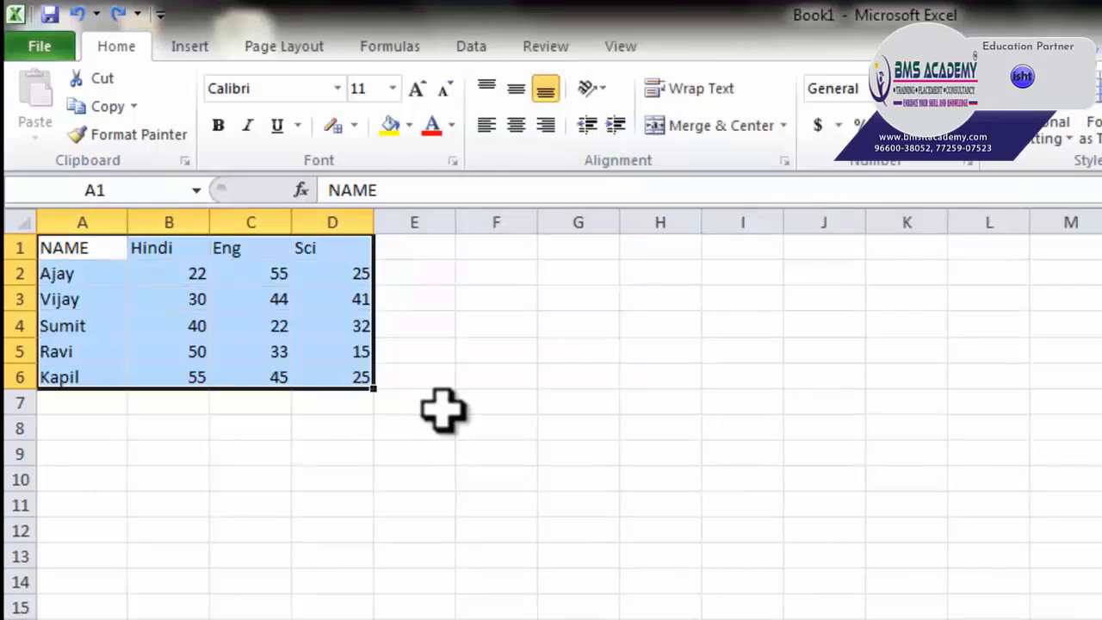
Step: Try underline and italic formatting on the marks table in A1:D6 and undo the italics
key(ctrl+u)
key(ctrl+u)
key(ctrl+i)
click(441, 409)
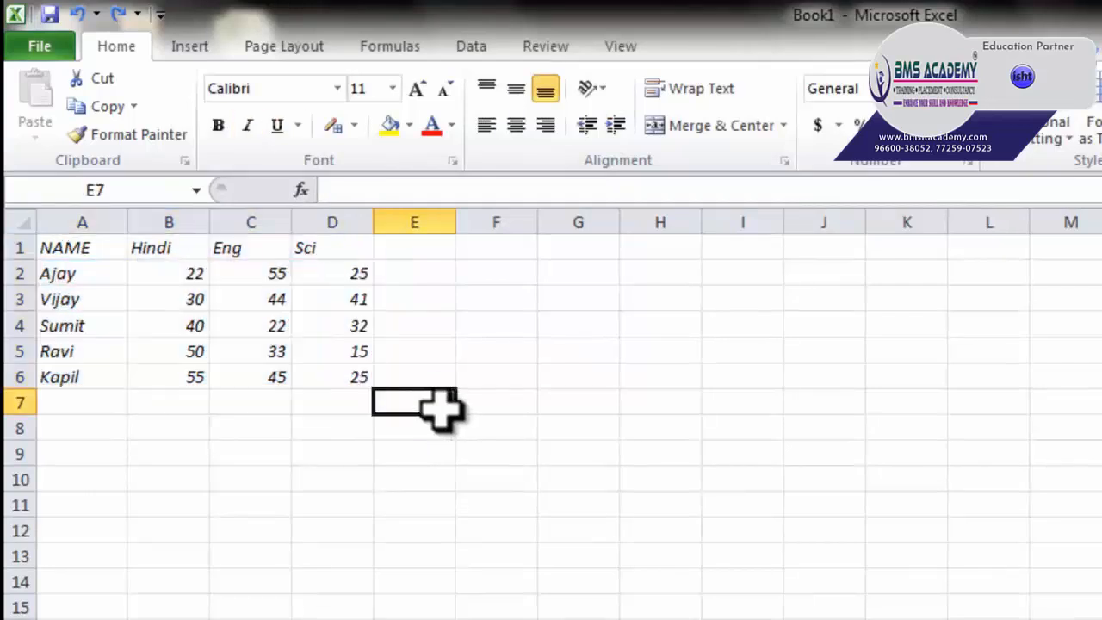
key(ctrl+z)
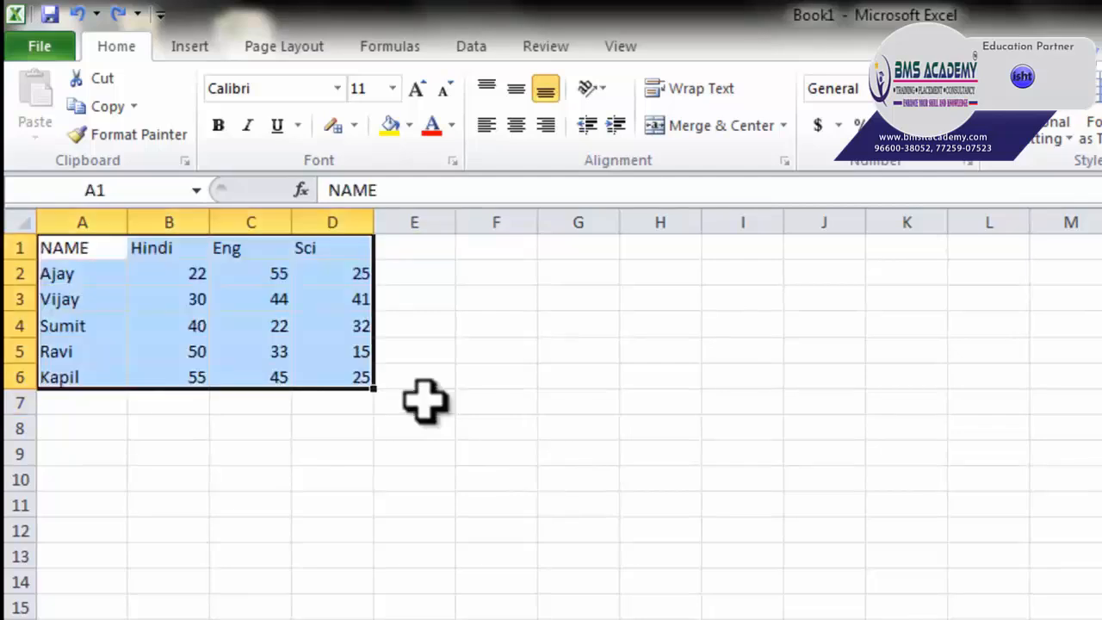